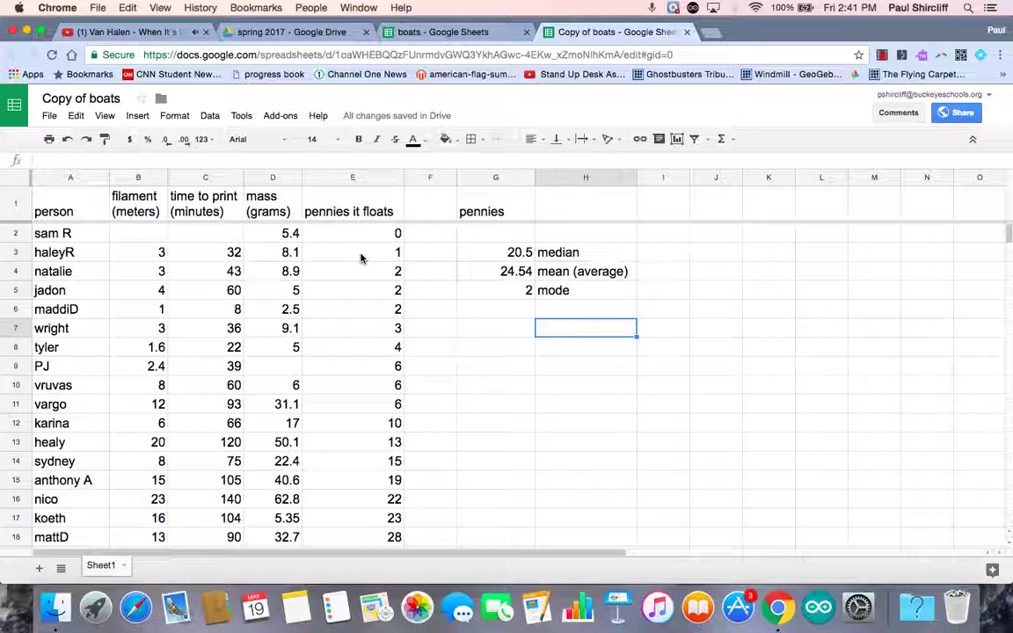
- Sort the boats sheet by column E (pennies it floats) Z → A, putting 80 at the top
scroll(378, 281, down, 4)
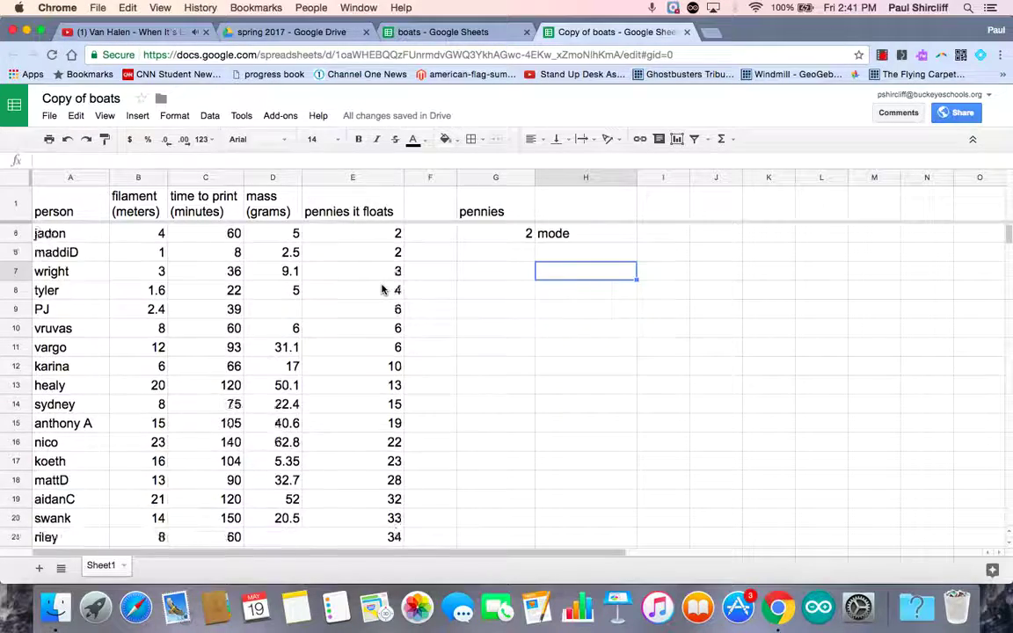
scroll(383, 289, down, 7)
scroll(391, 289, down, 2)
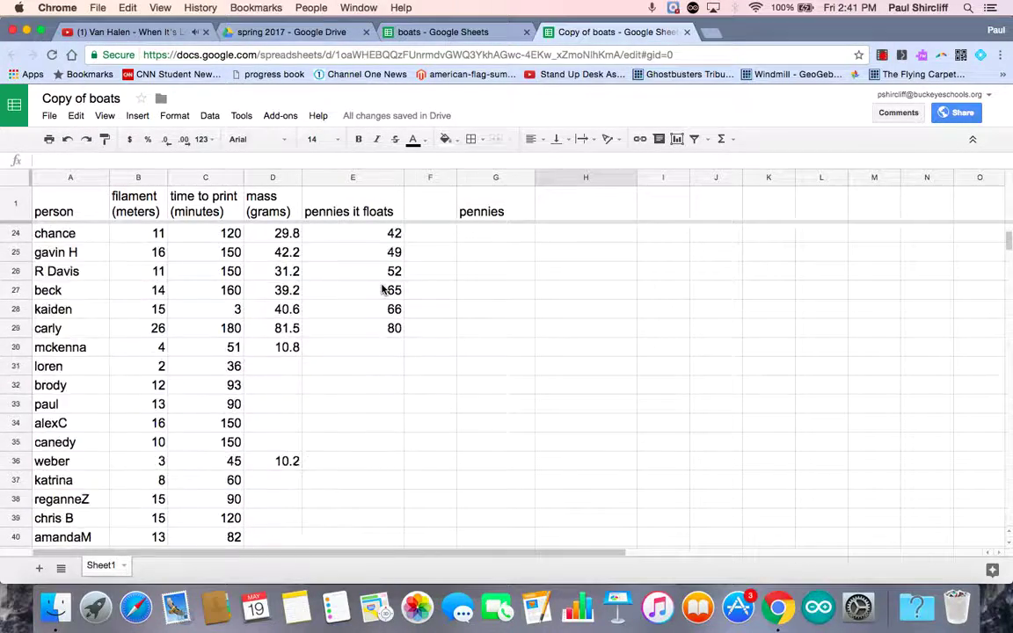
scroll(396, 289, up, 10)
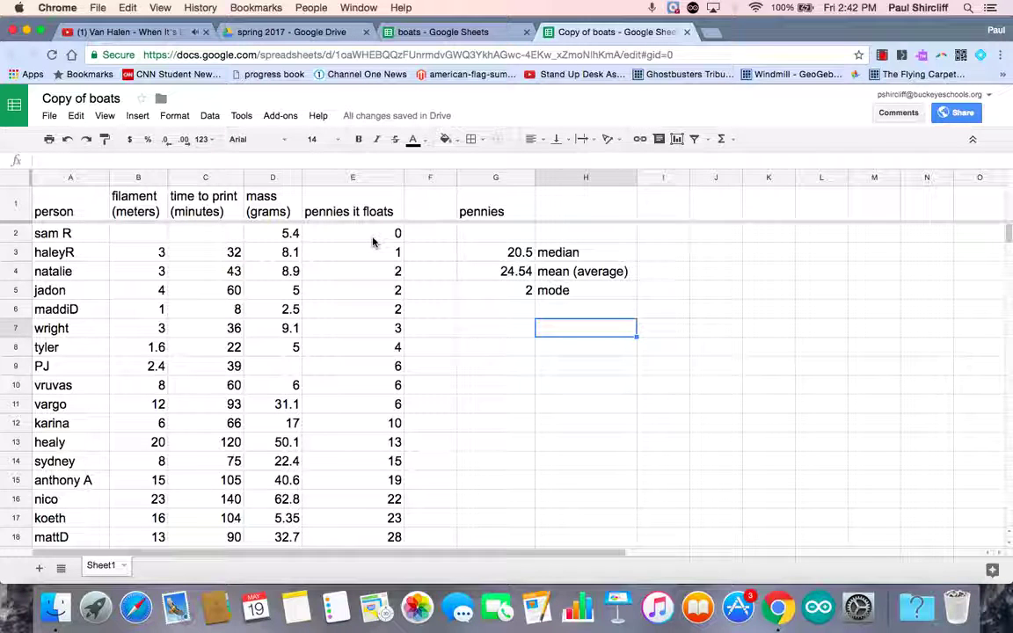
scroll(373, 245, down, 2)
scroll(374, 243, up, 2)
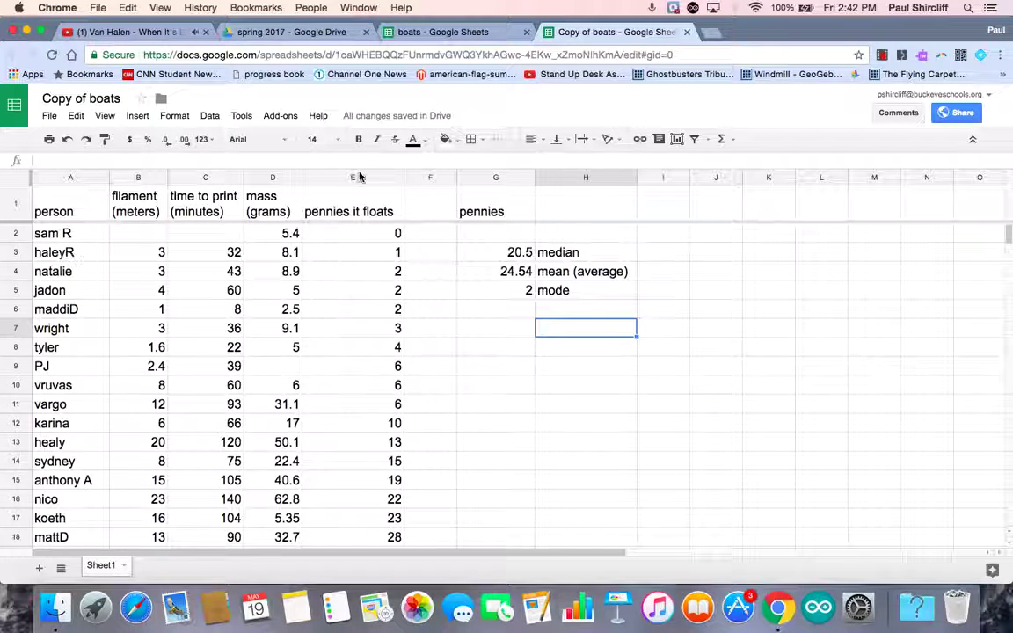
click(355, 176)
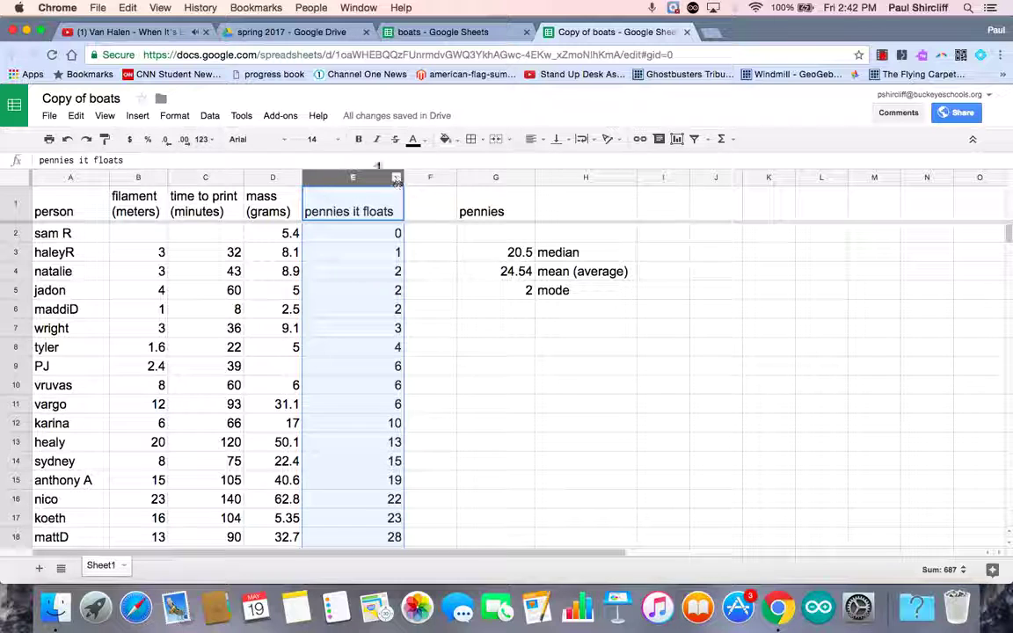
click(434, 289)
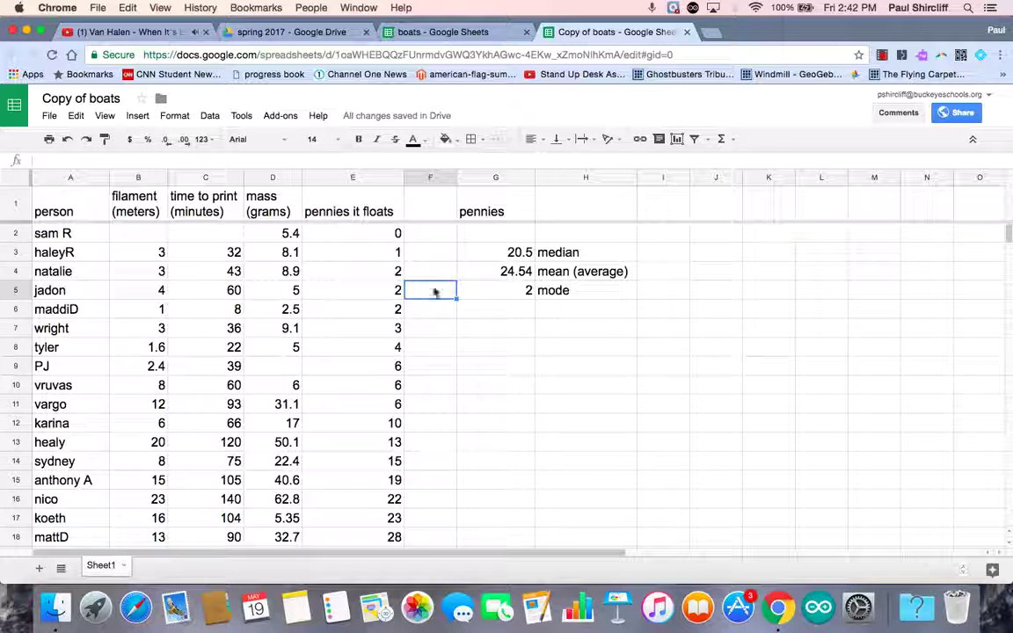
click(211, 116)
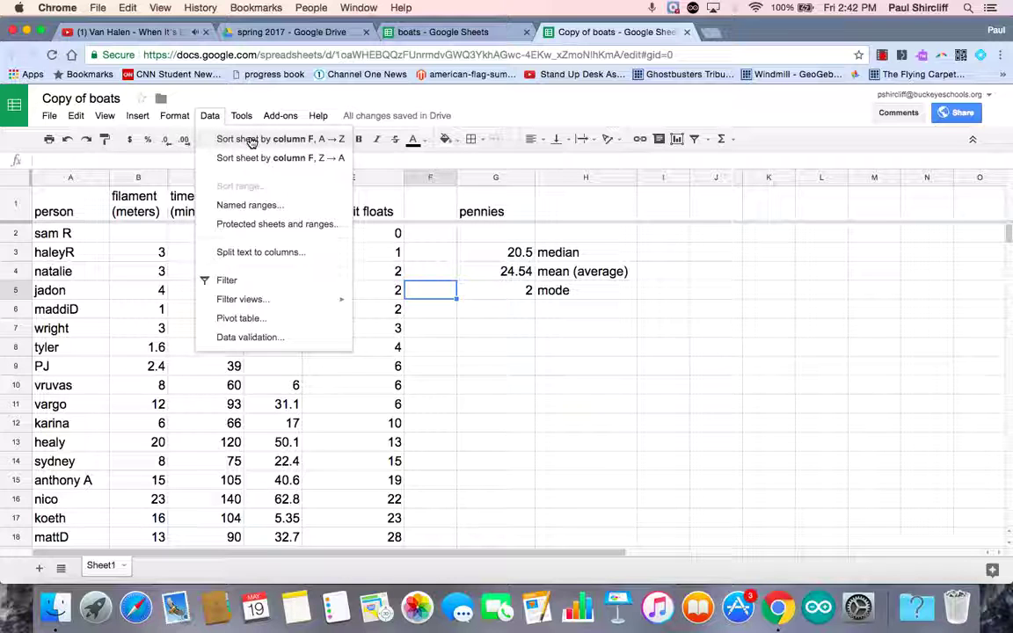
click(363, 178)
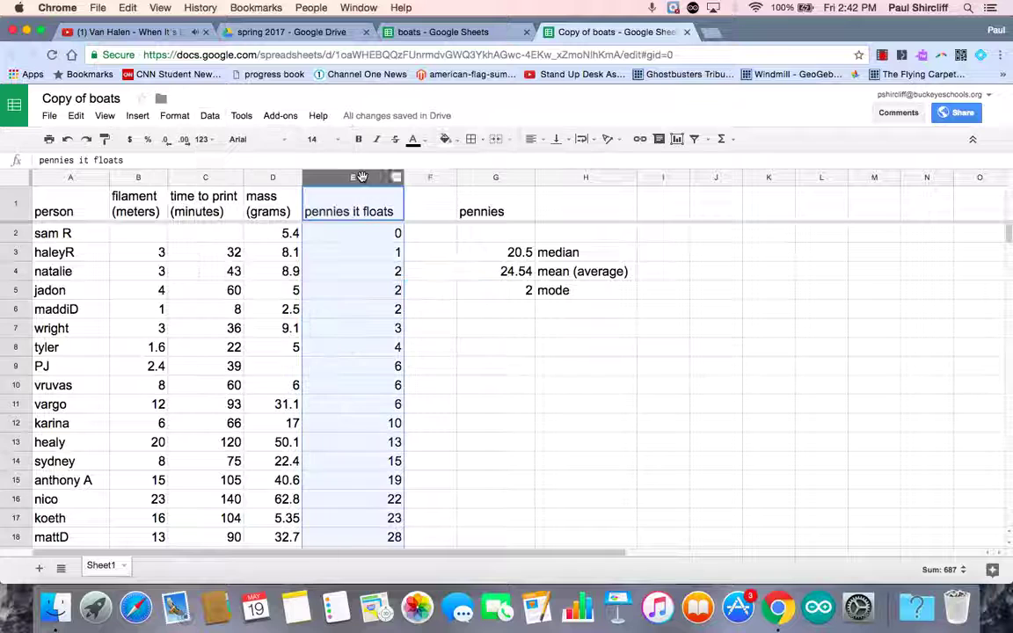
click(210, 115)
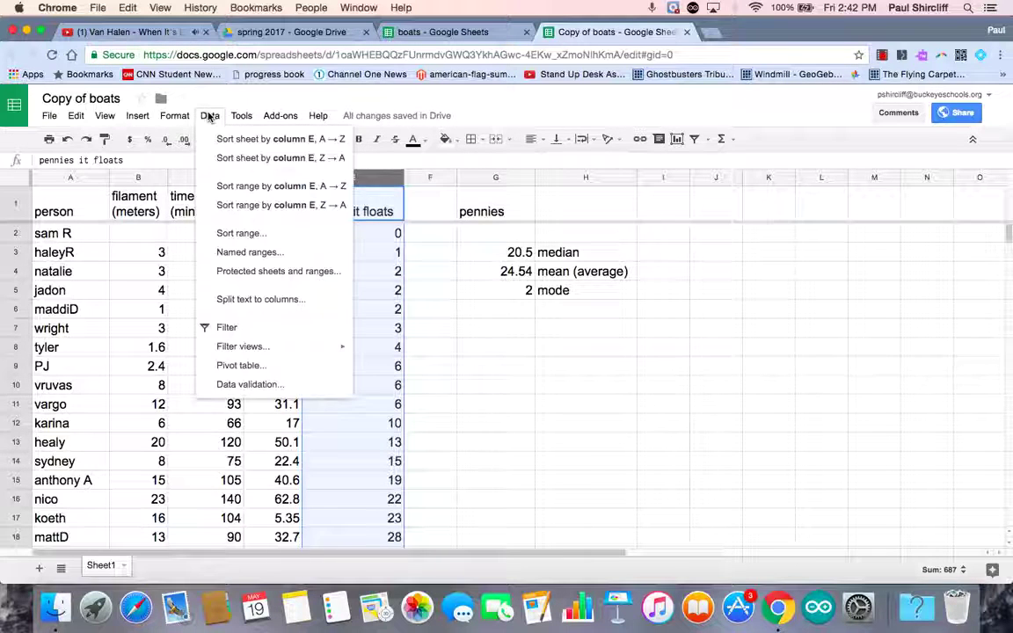
click(281, 160)
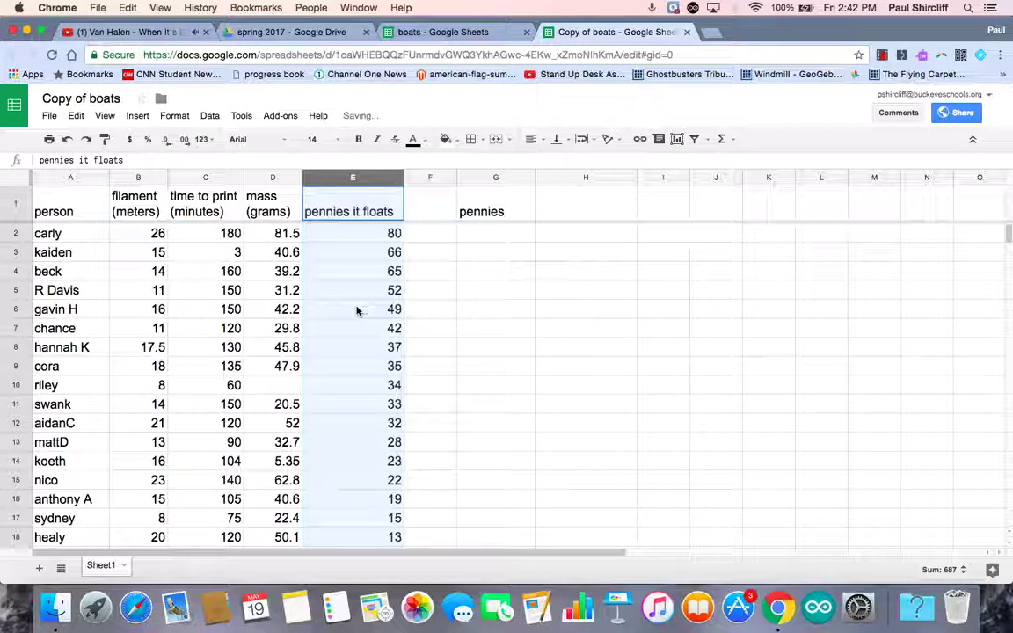
scroll(355, 310, down, 1)
scroll(357, 310, up, 1)
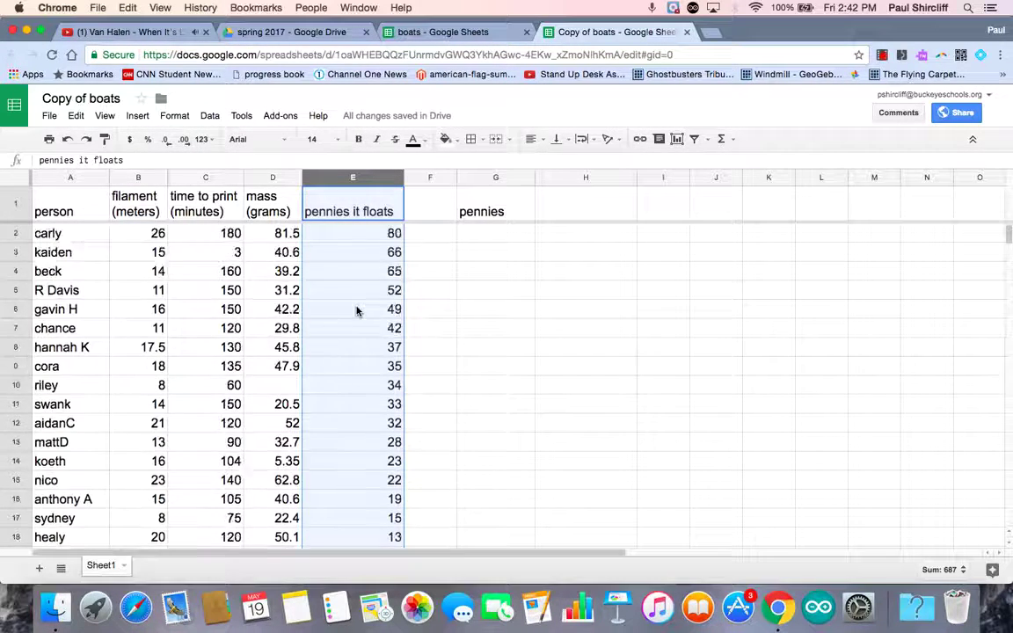
- Sort the boats sheet alphabetically by person in column A
click(72, 178)
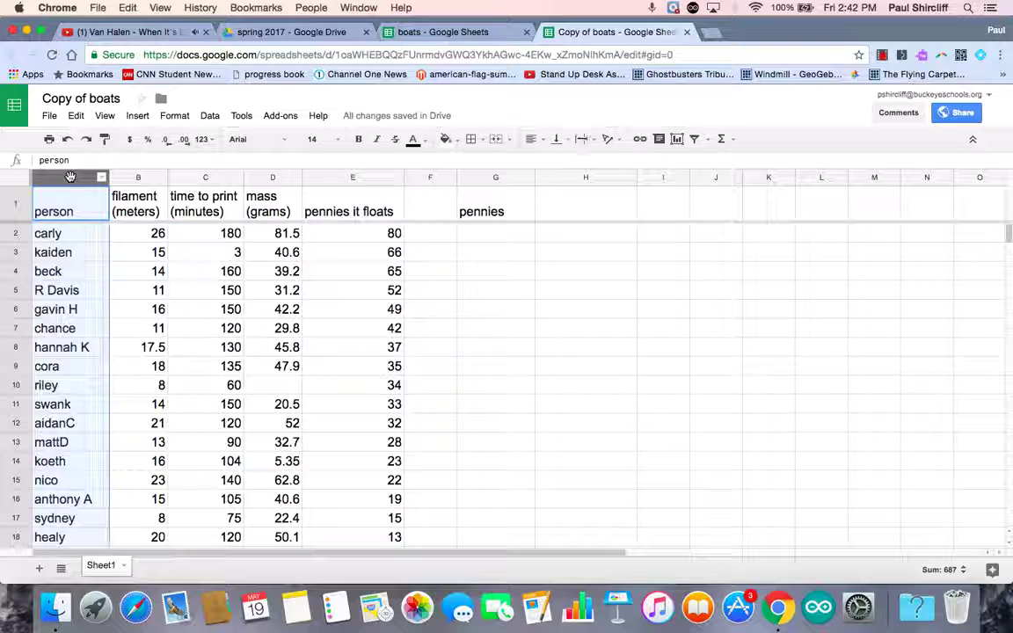
click(211, 116)
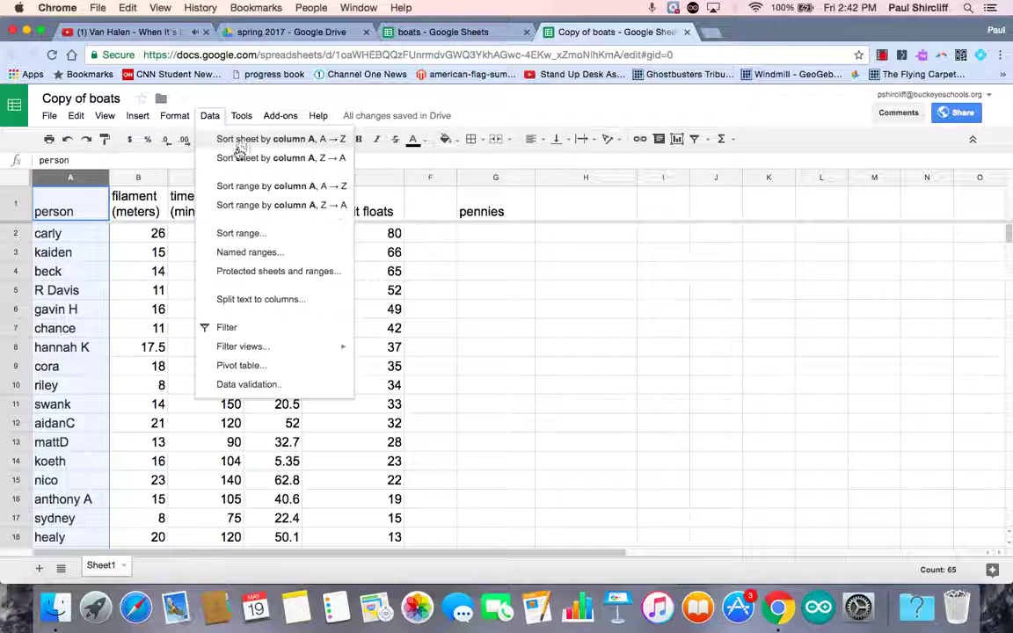
click(239, 142)
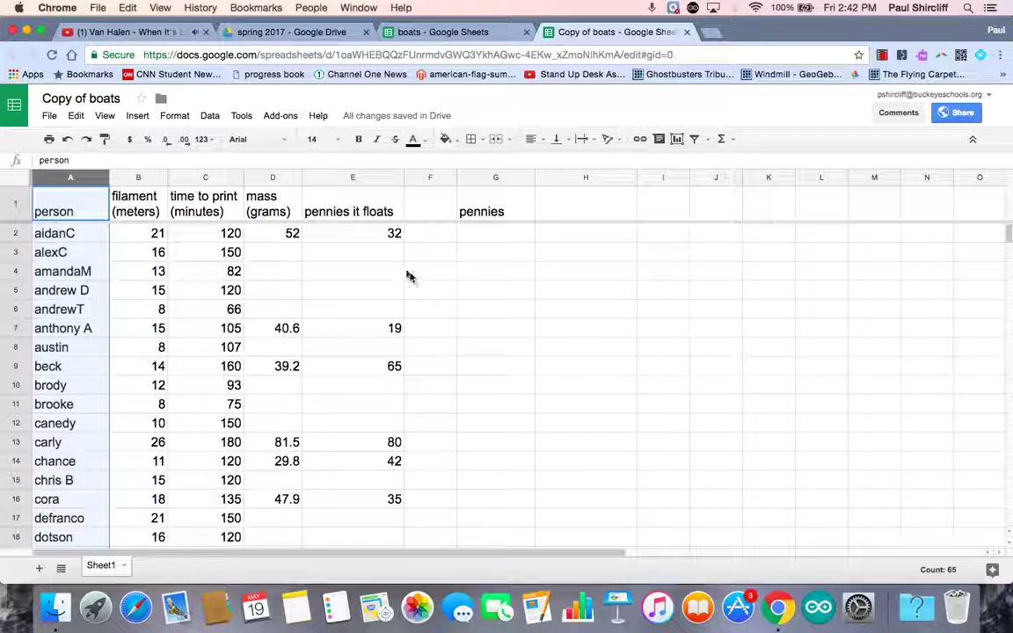
- Sort the sheet by pennies it floats in column E, Z → A
click(210, 115)
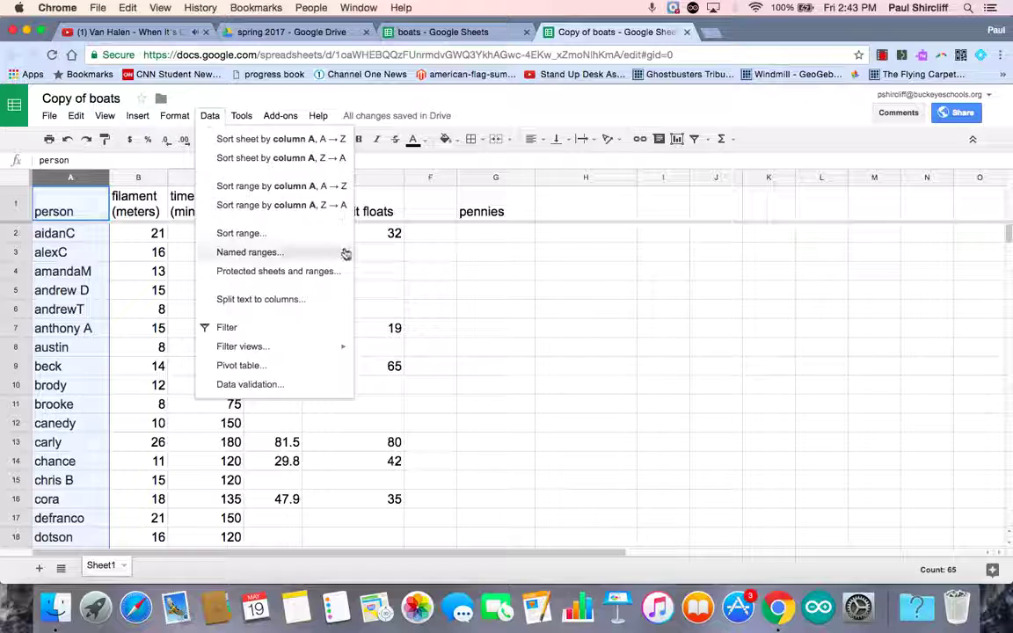
click(373, 269)
click(355, 177)
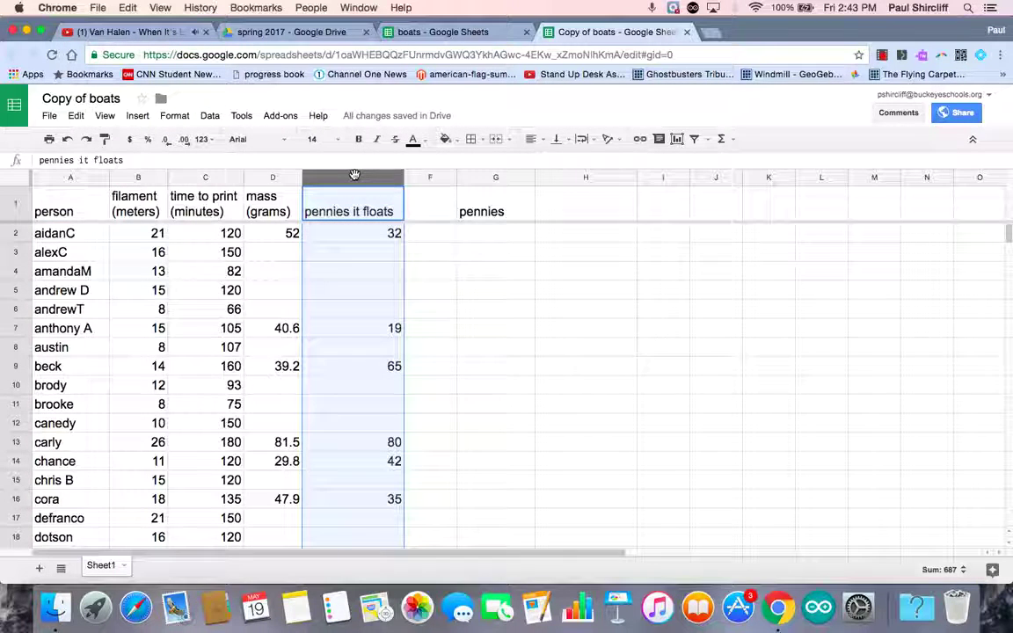
click(203, 117)
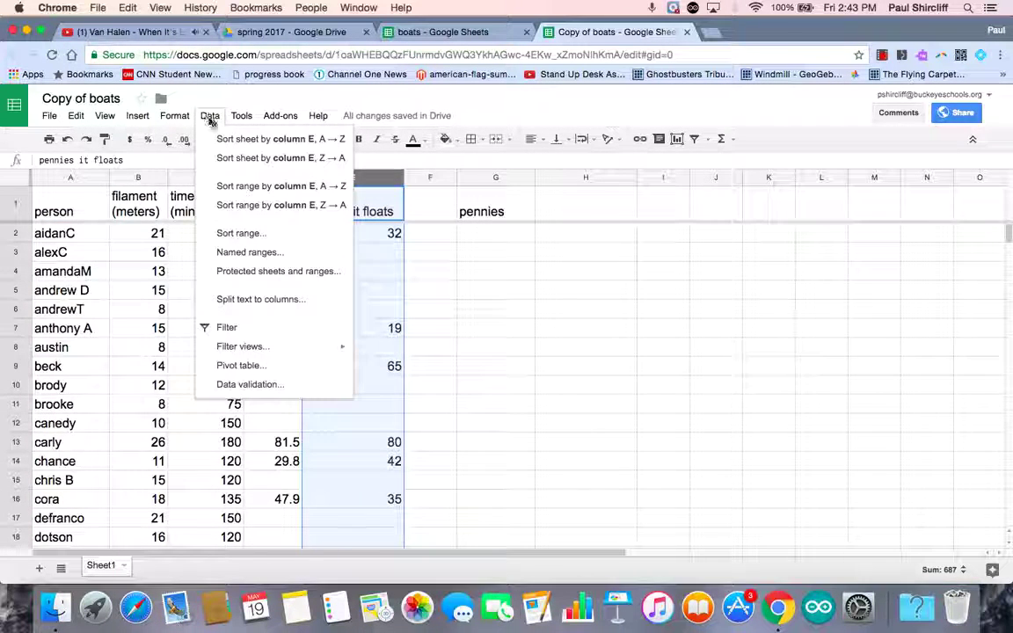
click(244, 159)
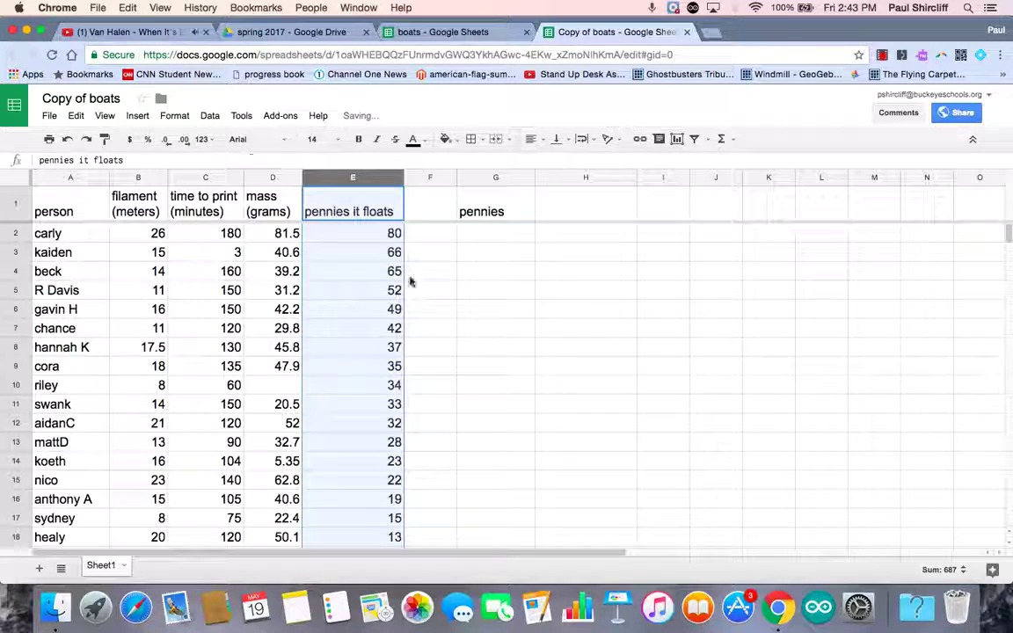
scroll(522, 317, down, 5)
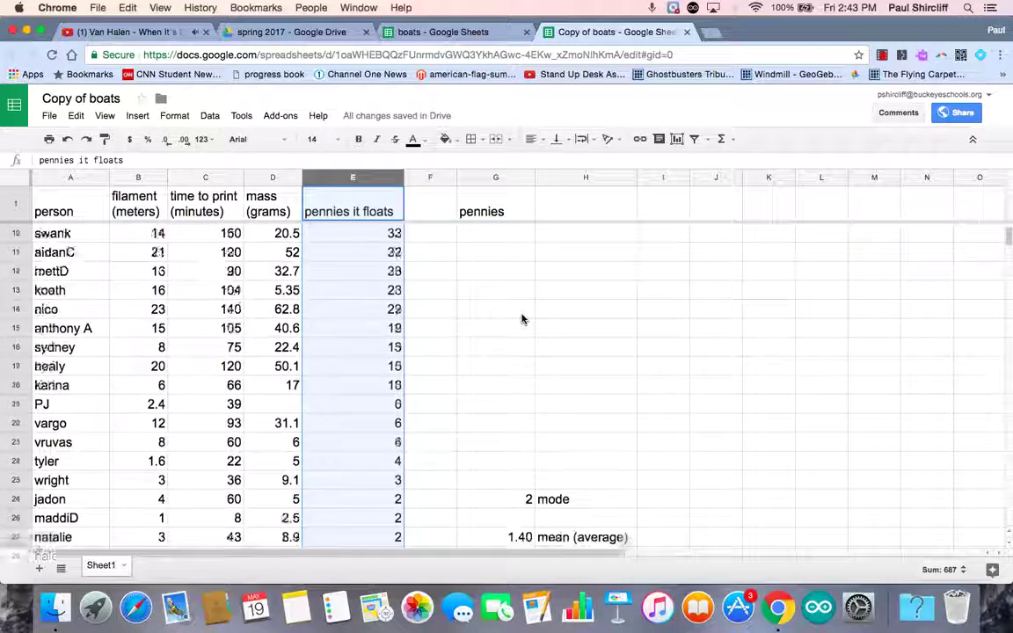
scroll(497, 286, up, 5)
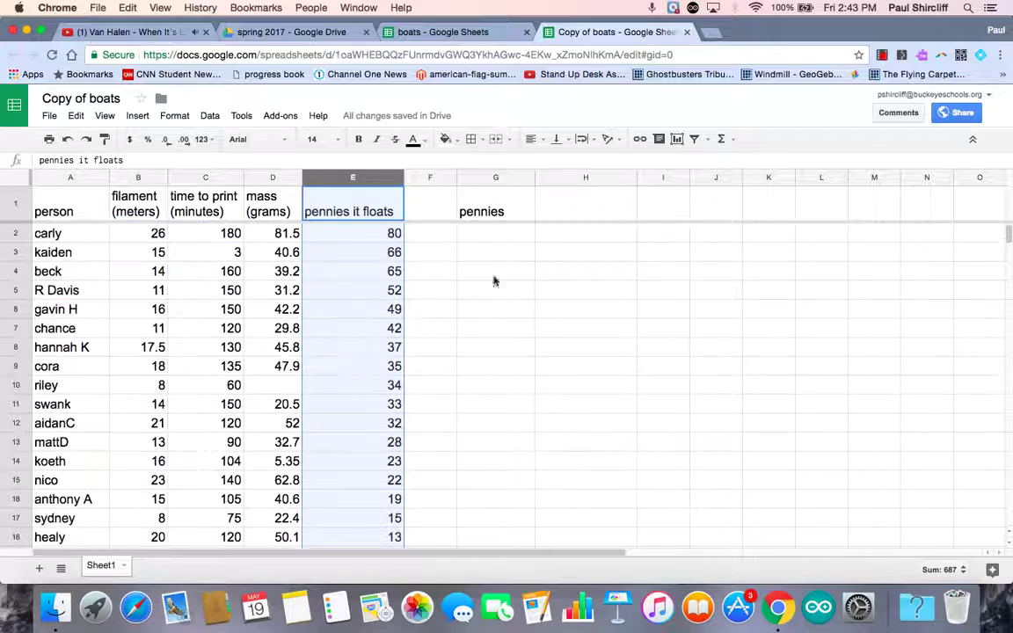
- Re-sort column E A → Z so pennies start at 0, then return to the spring 2017 Drive folder
click(209, 115)
click(257, 141)
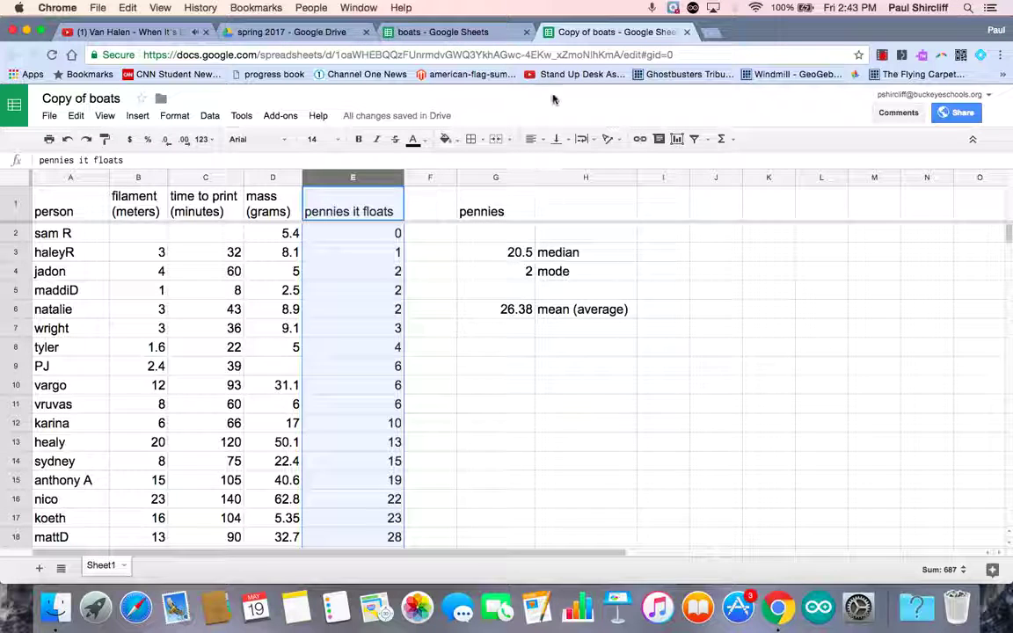
click(261, 33)
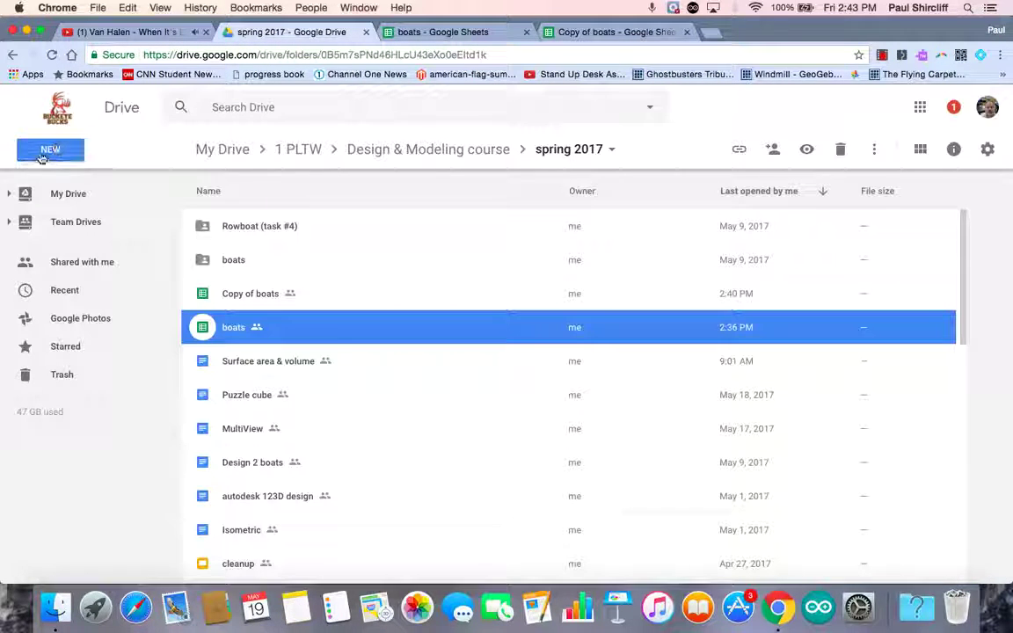
- From the spring 2017 folder, create a new Google Sheets spreadsheet, accepting the shared-folder prompt
click(40, 153)
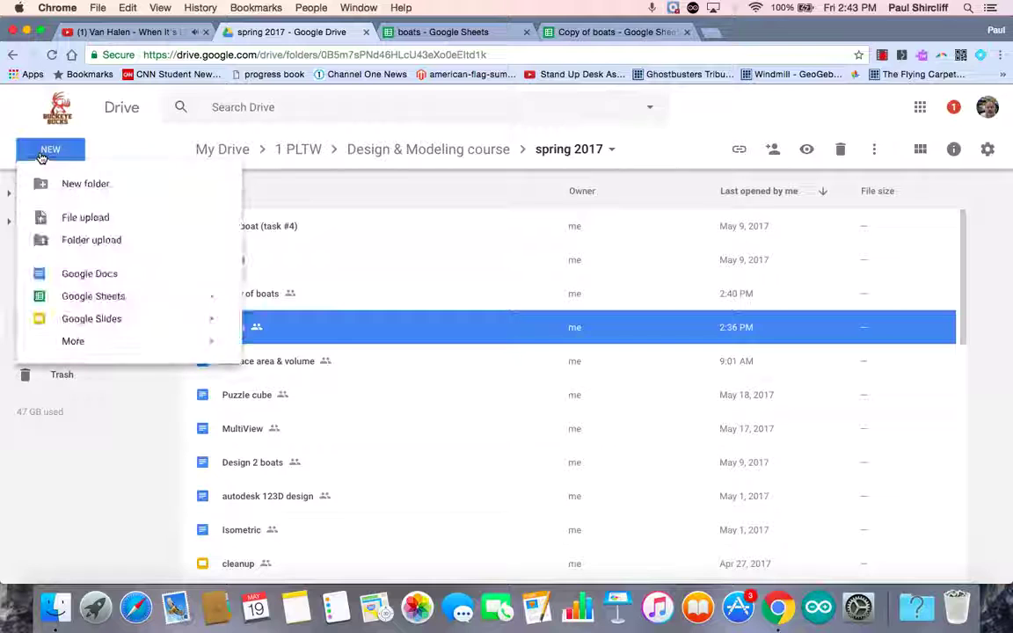
click(91, 298)
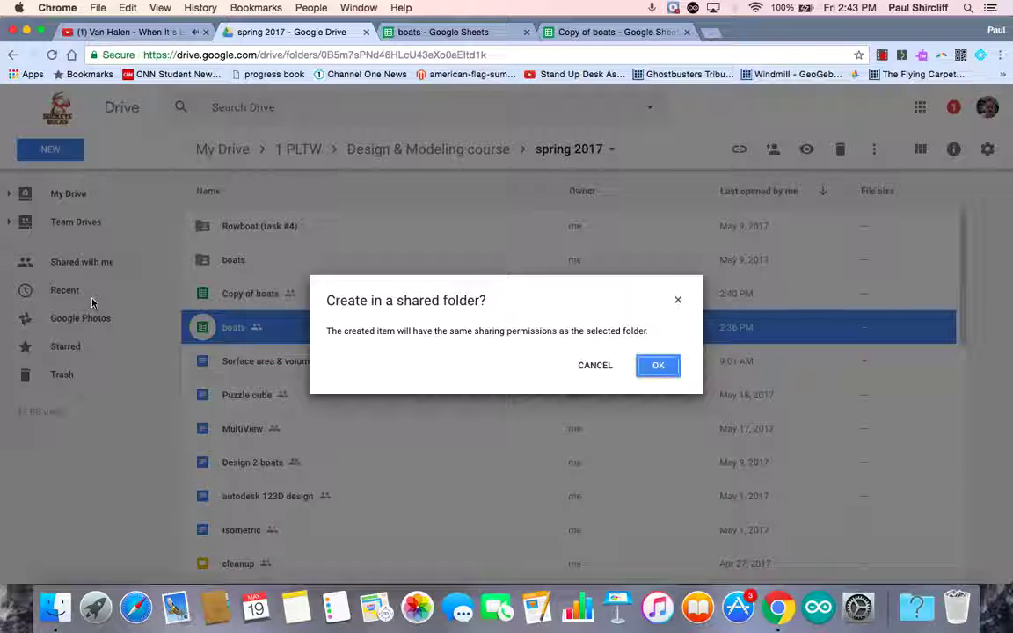
click(671, 372)
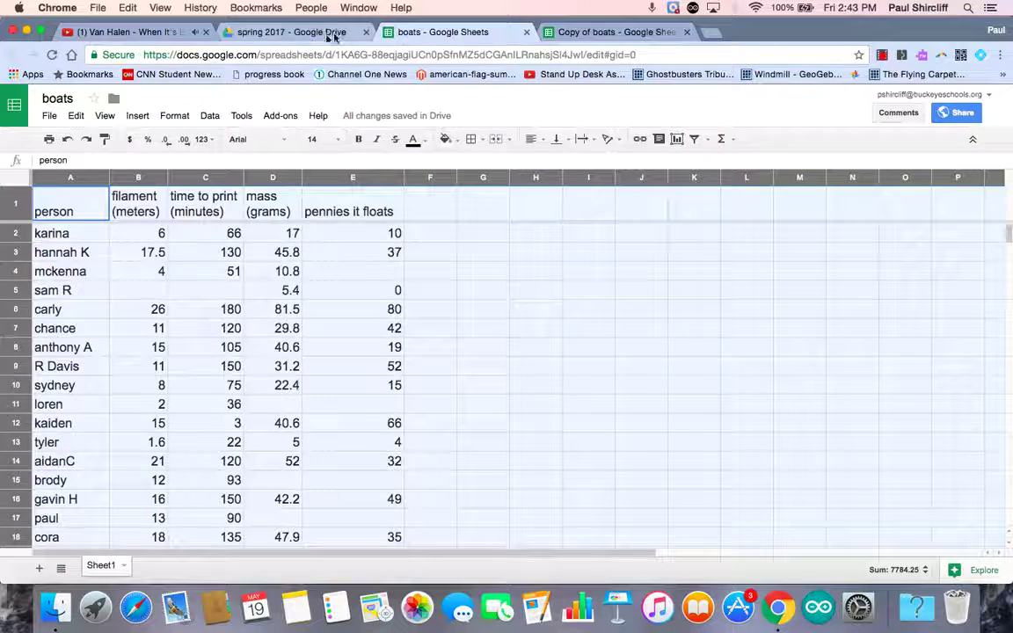
click(300, 35)
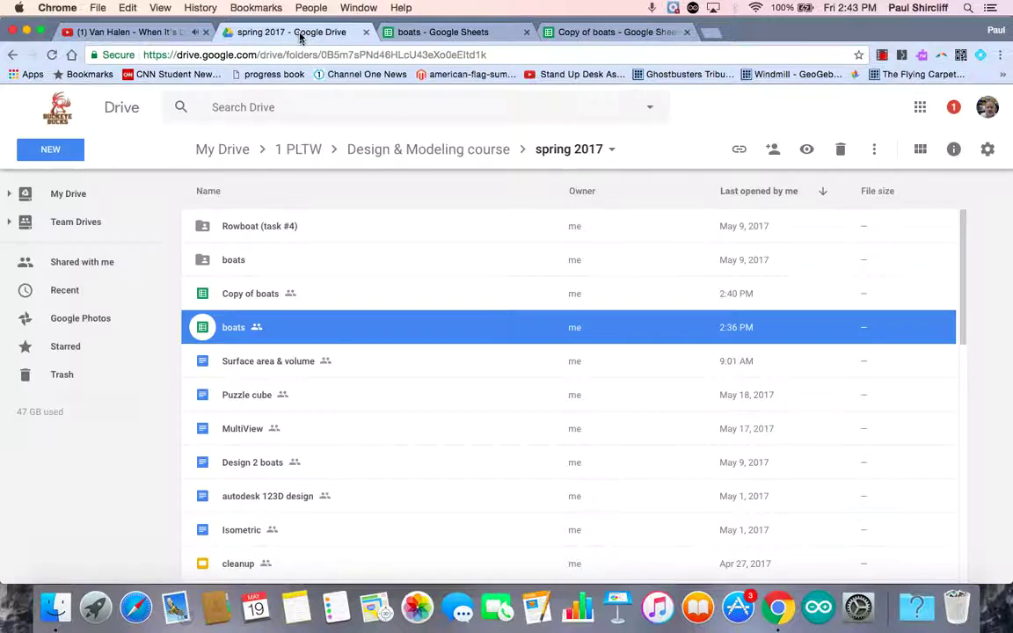
click(55, 149)
click(67, 296)
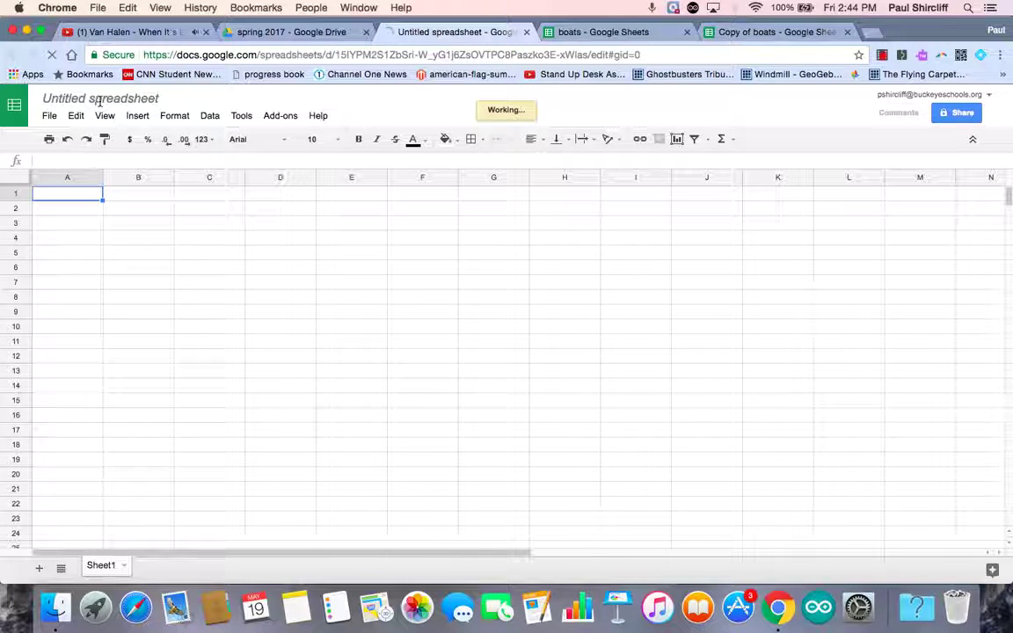
- Title the new spreadsheet 'puzzle cube'
click(100, 101)
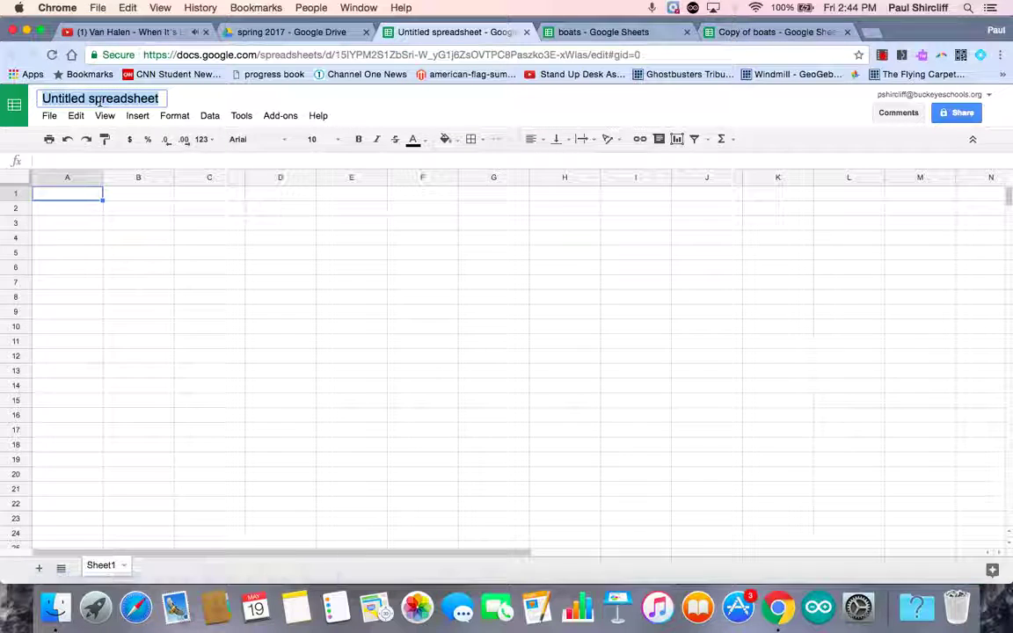
text(puzz)
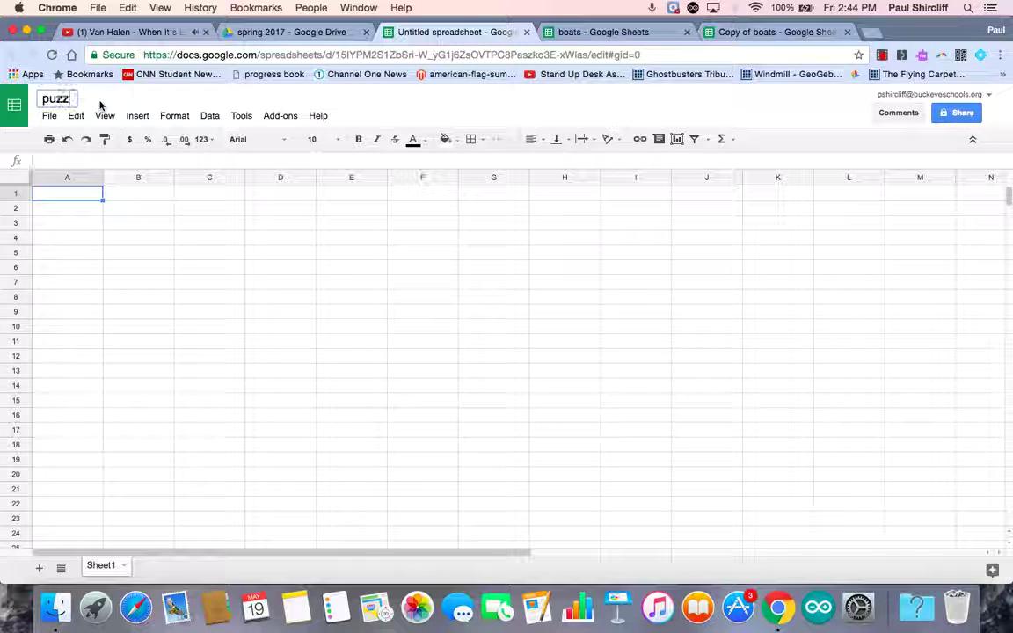
text(le cube)
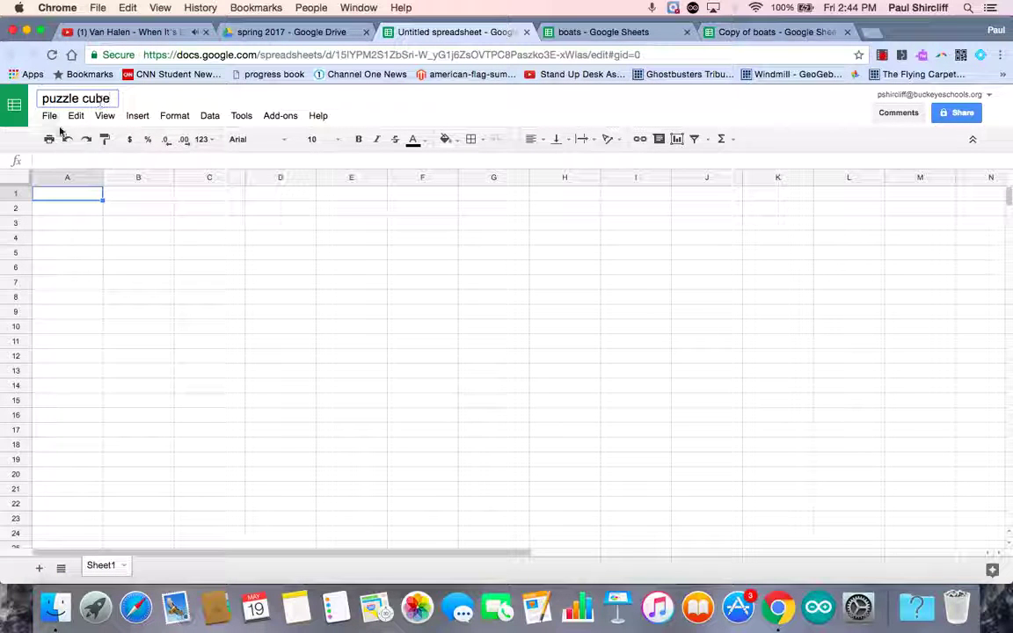
click(151, 267)
- Enter the headings person in A1 and time in B1
click(66, 192)
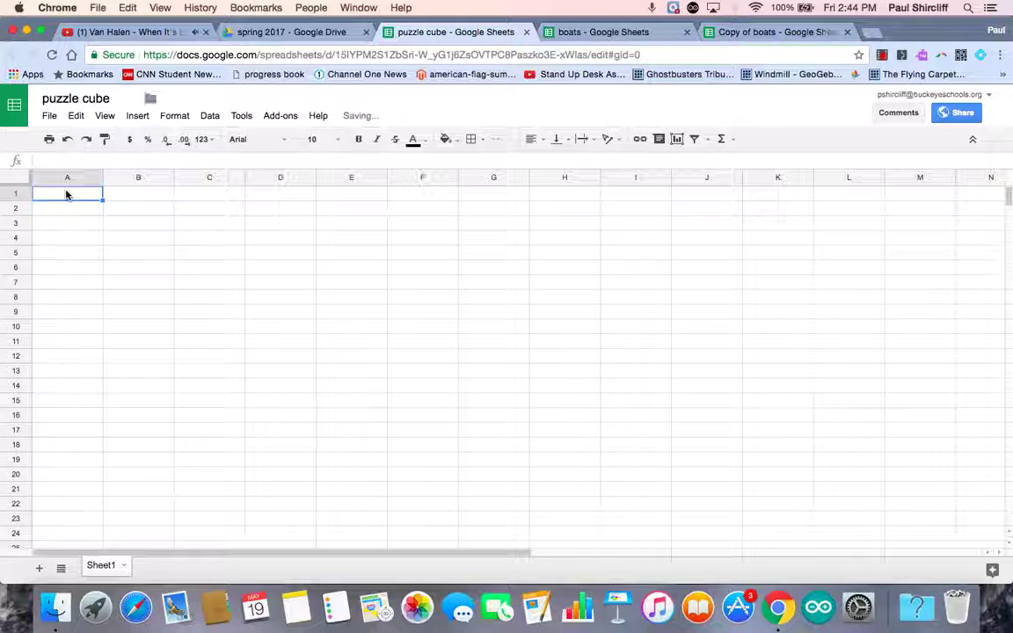
text(person)
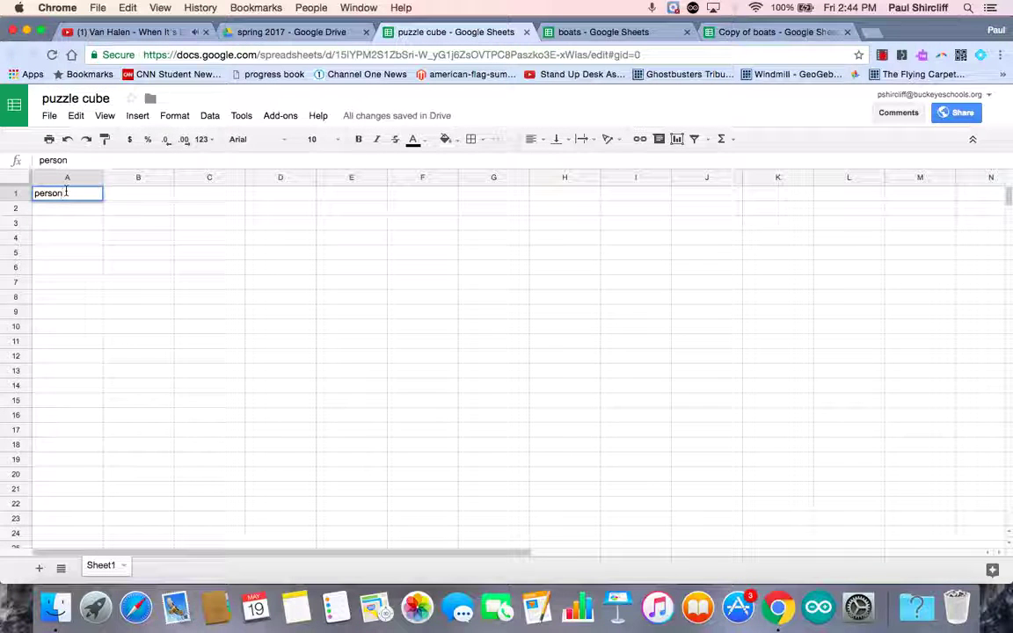
key(Tab)
text(time)
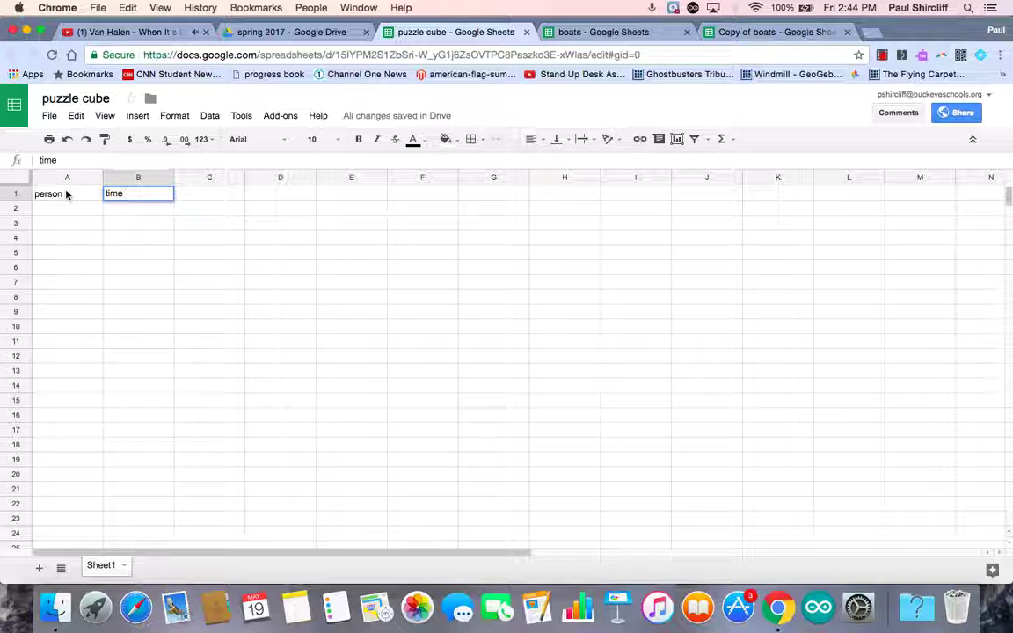
- Enter the first solve time in B2, replacing '5 min 20 secs' with 5.33
key(Return)
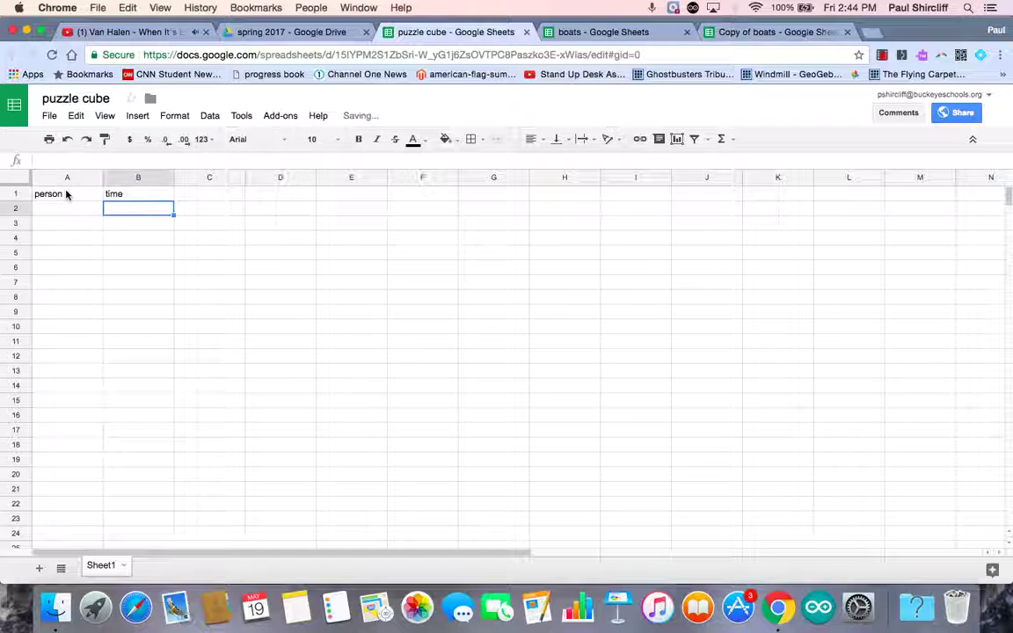
text(5)
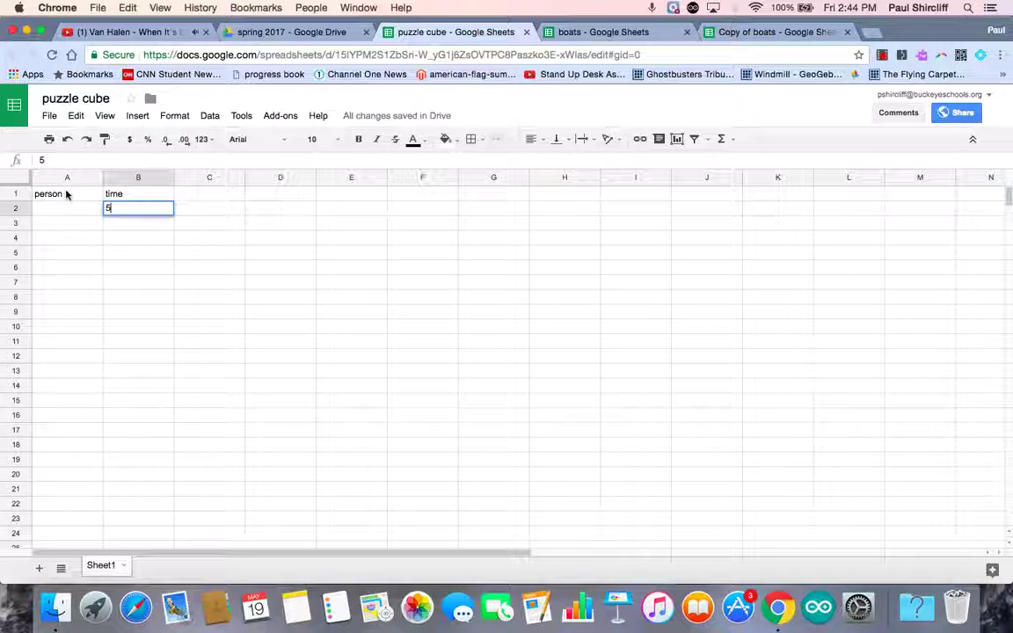
text( min )
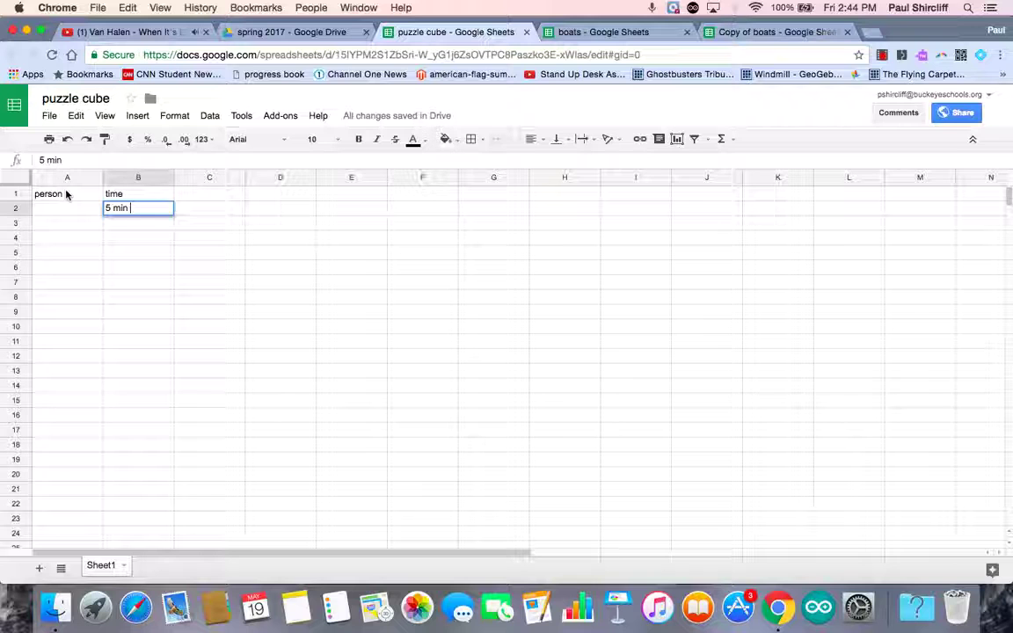
text(20 sec)
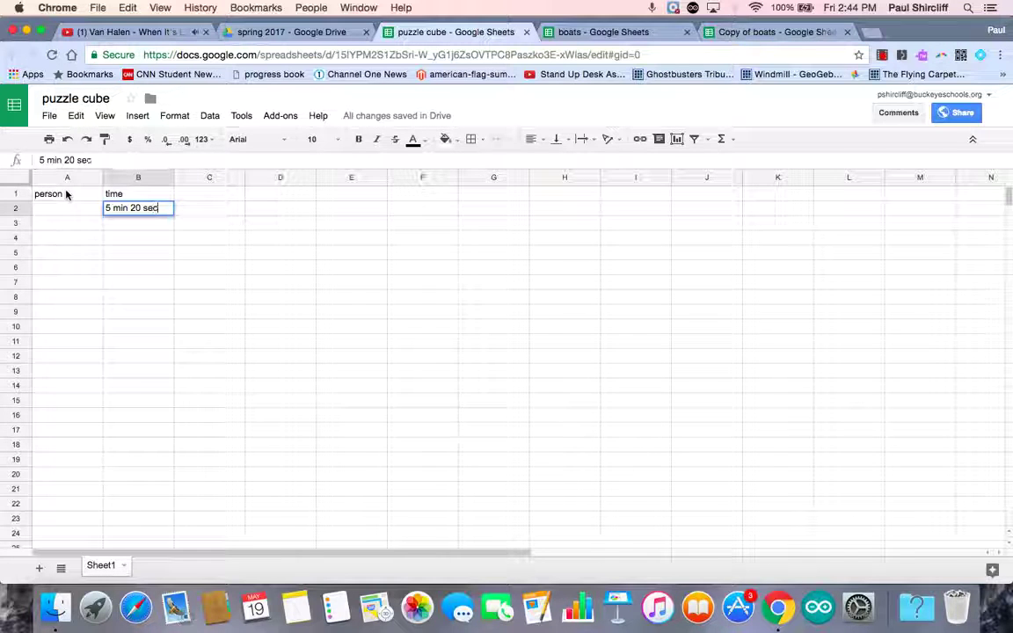
text(s)
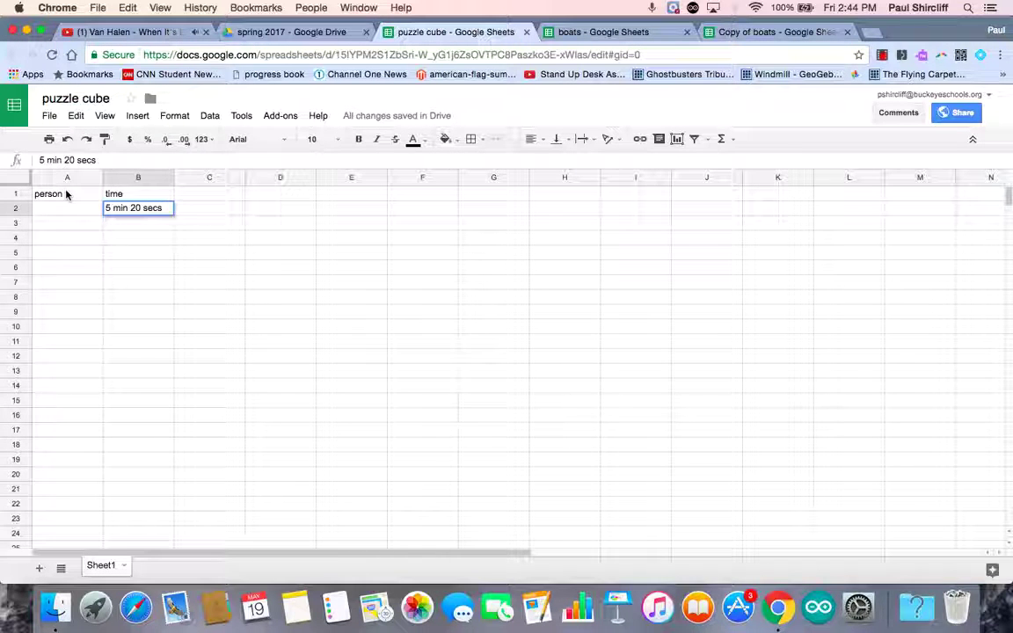
key(Tab)
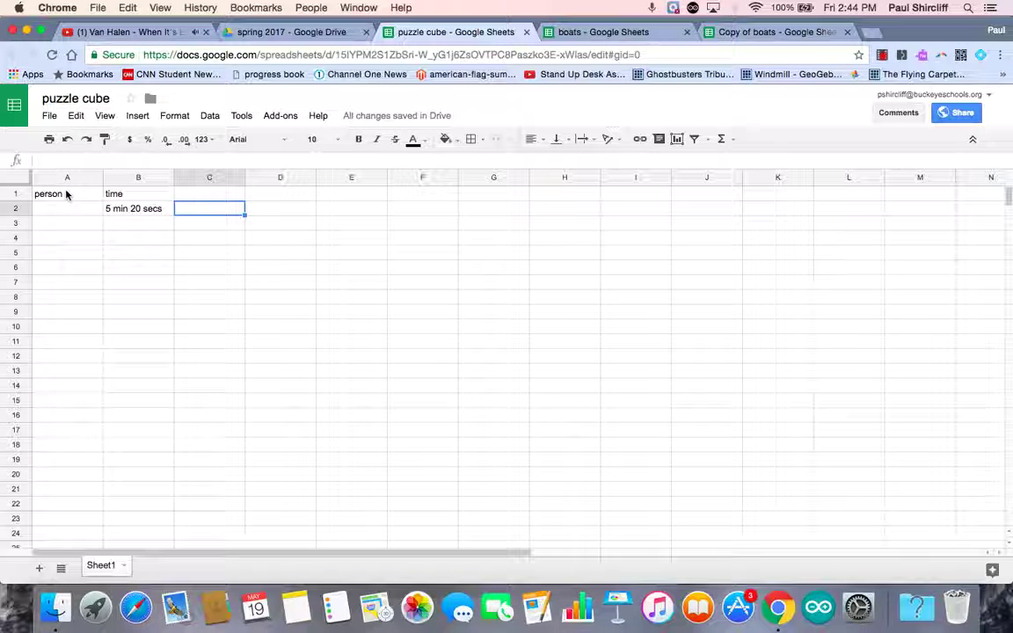
key(Left)
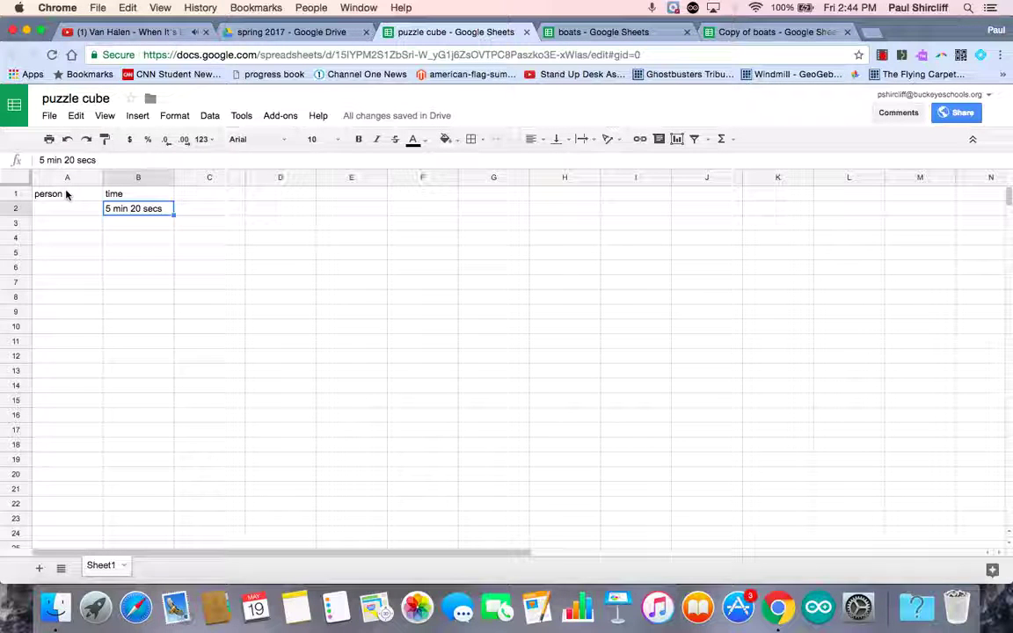
text(5.33)
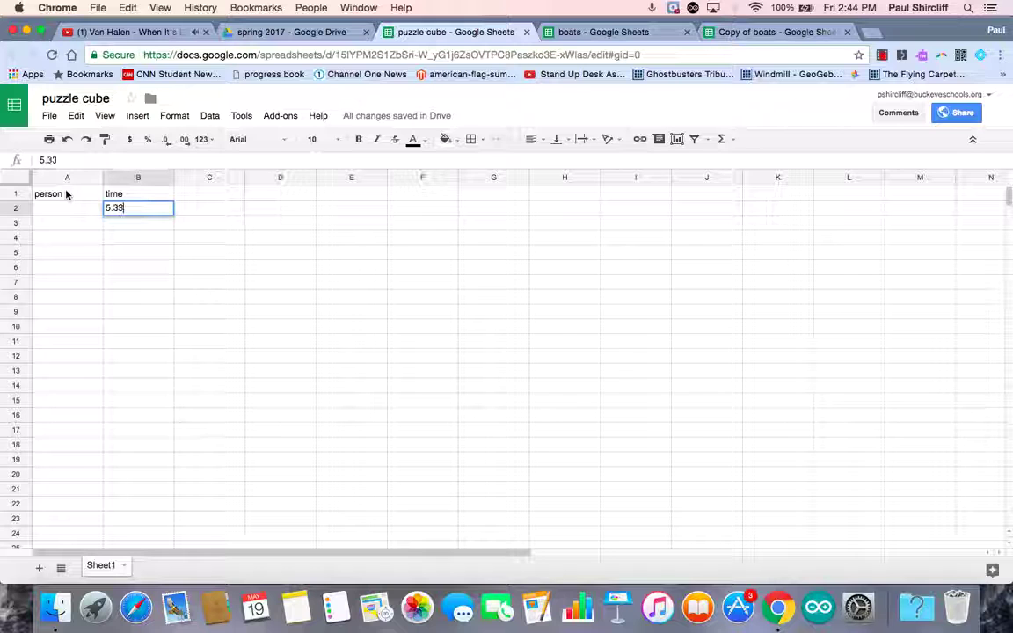
key(Tab)
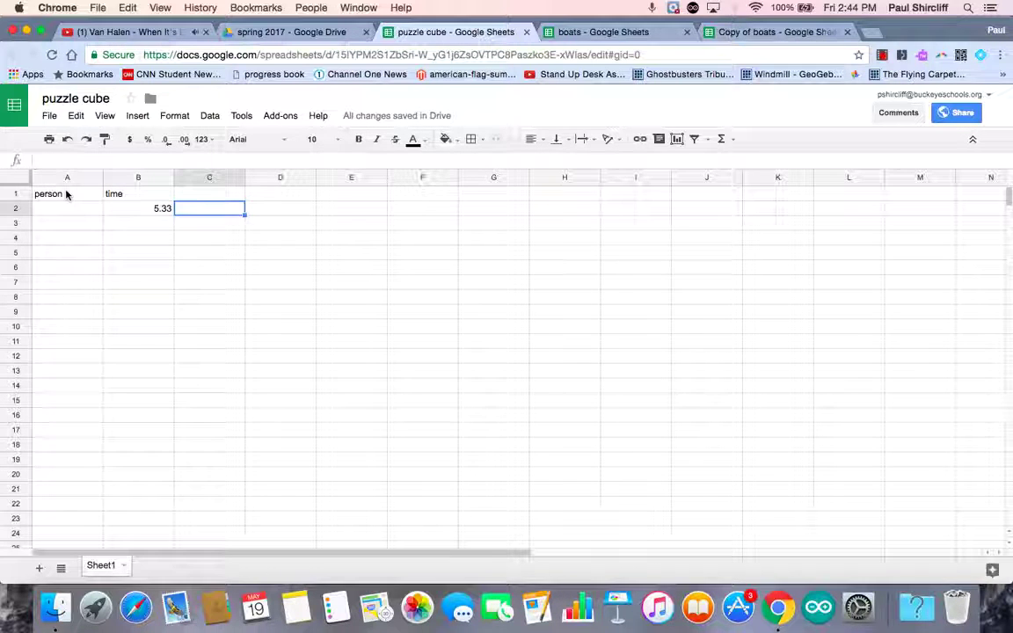
- Change the B1 heading to 'time(seconds'
key(Up)
key(Left)
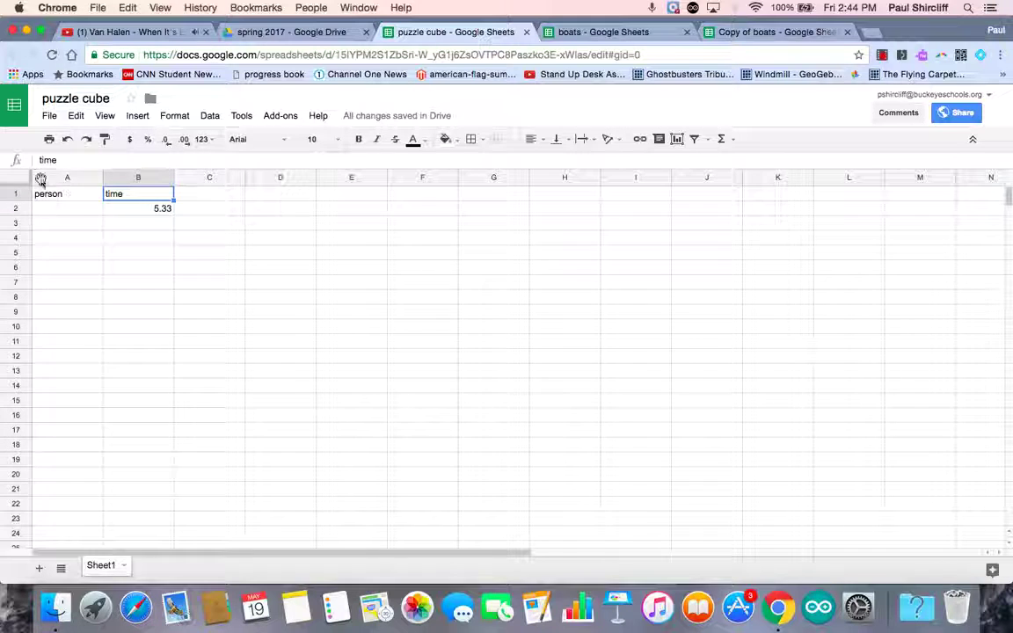
click(72, 160)
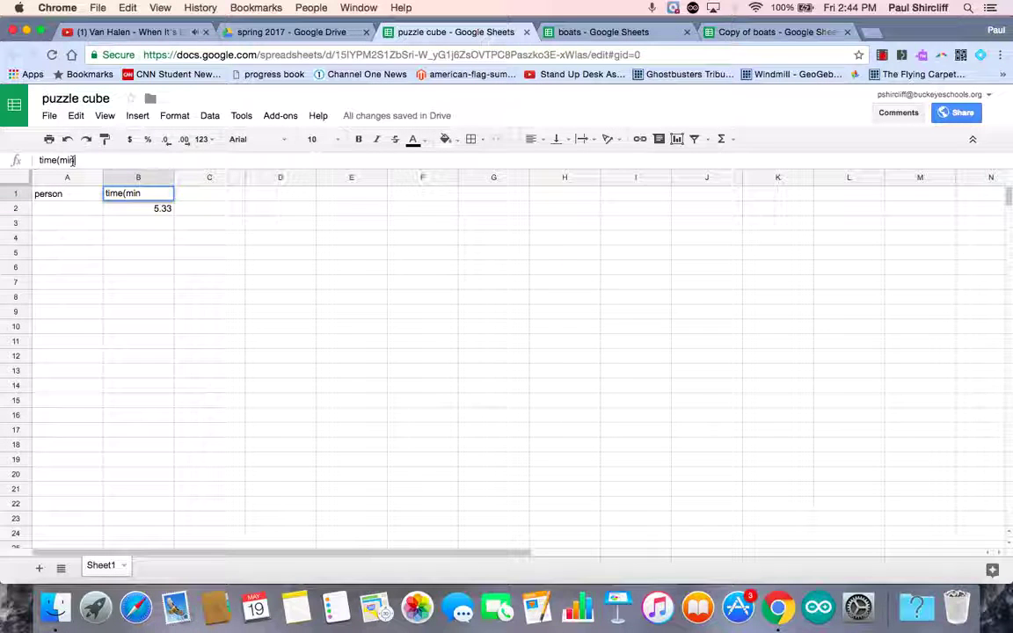
text())
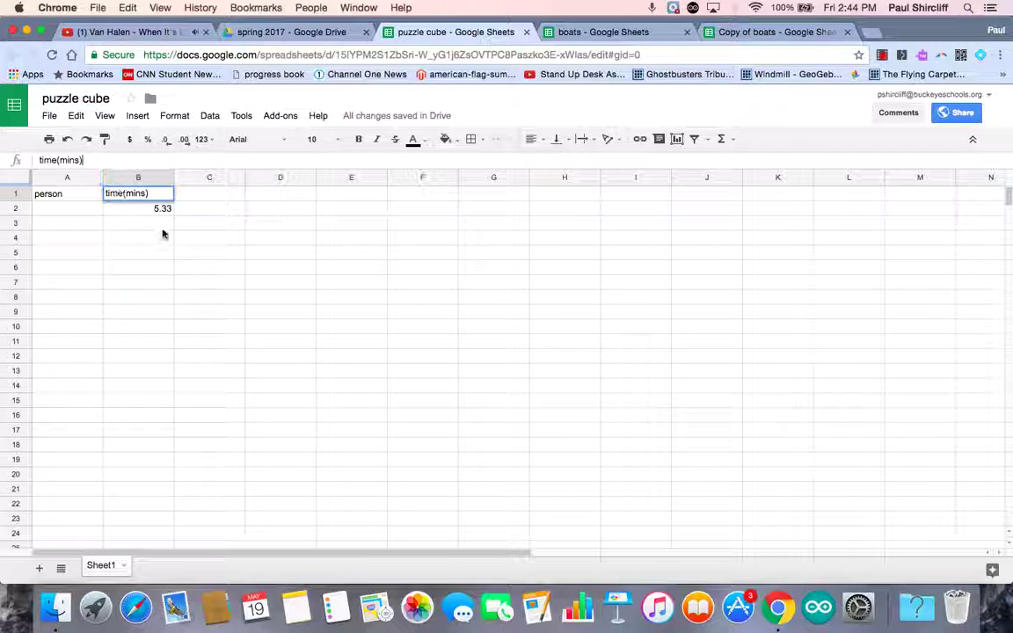
click(156, 220)
click(152, 211)
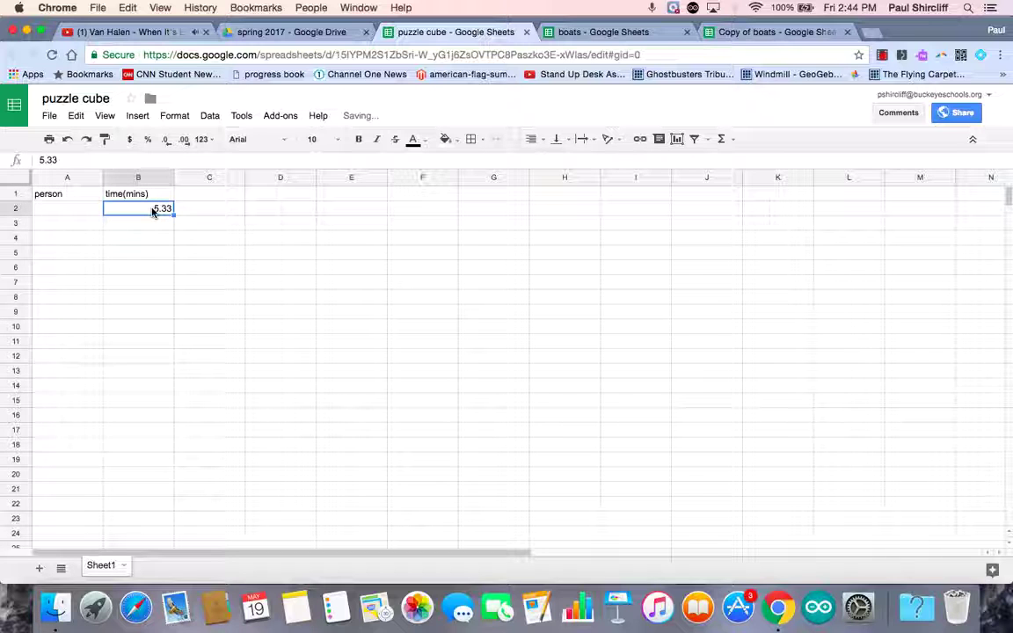
click(128, 195)
click(88, 161)
key(BackSpace)
key(BackSpace)
key(BackSpace)
key(BackSpace)
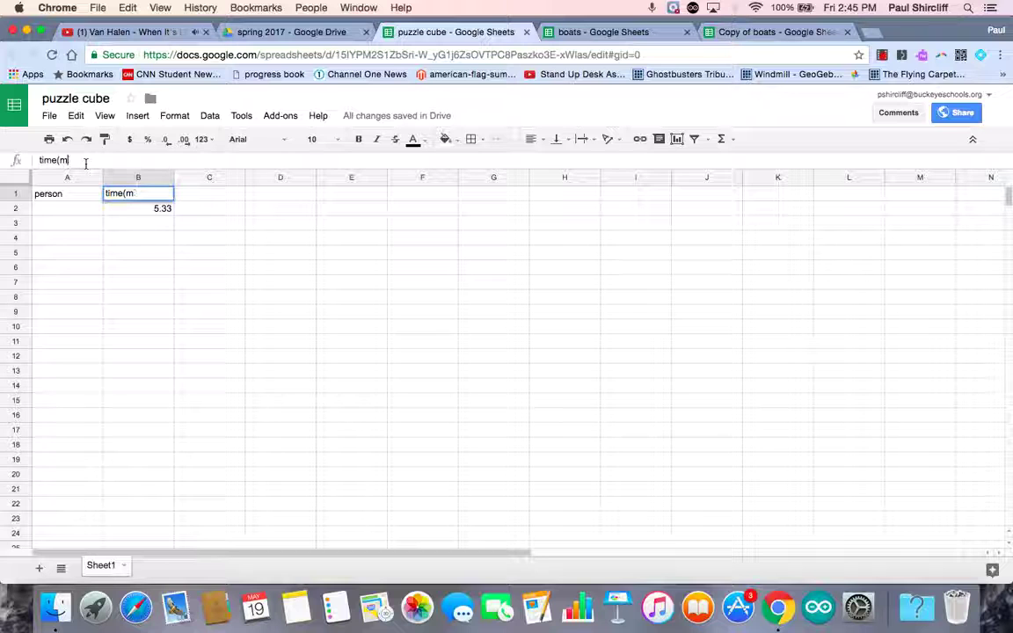
text(seconds)
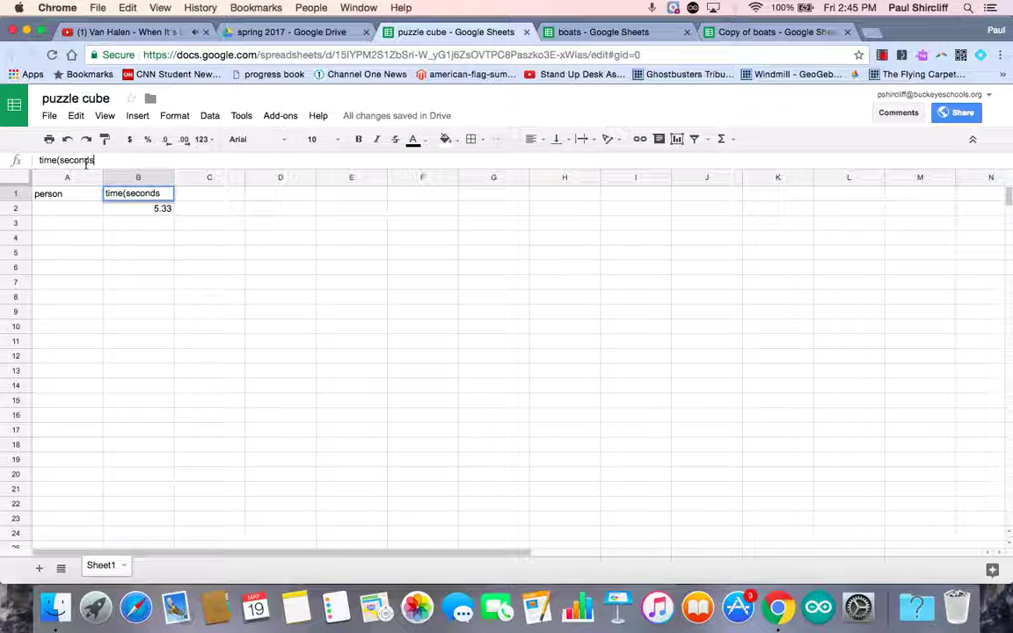
key(Tab)
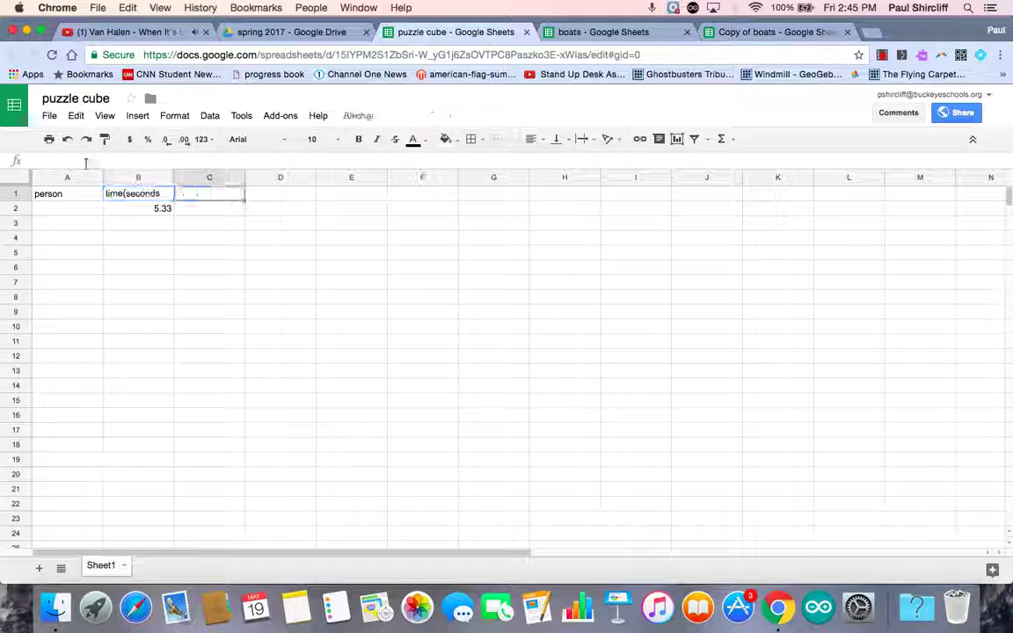
key(Down)
key(Left)
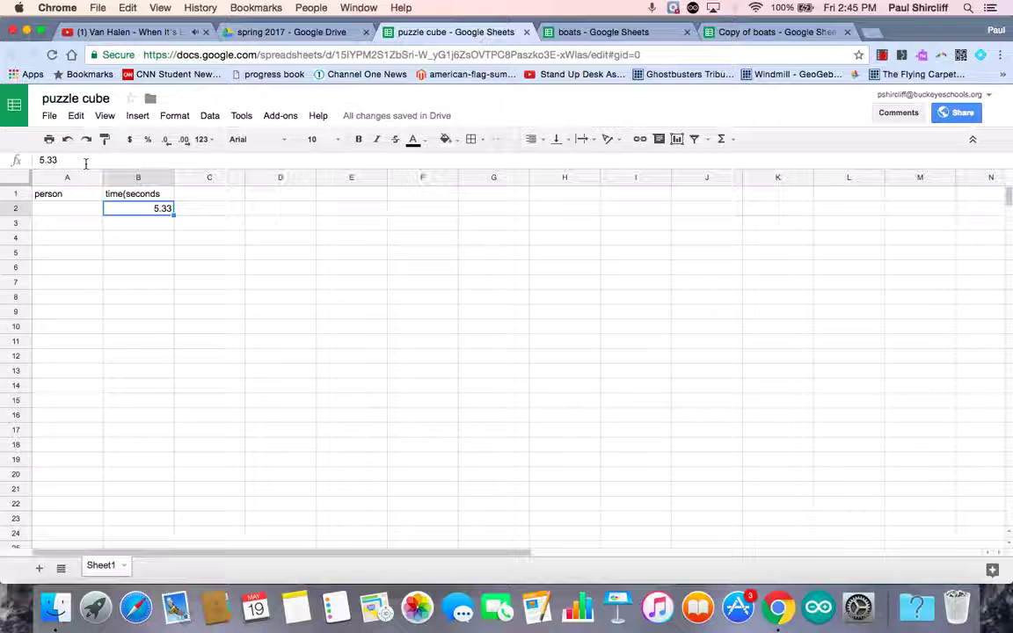
- Replace B2 with 320 and add the solve times 200, 559 and 40 below it
text(320)
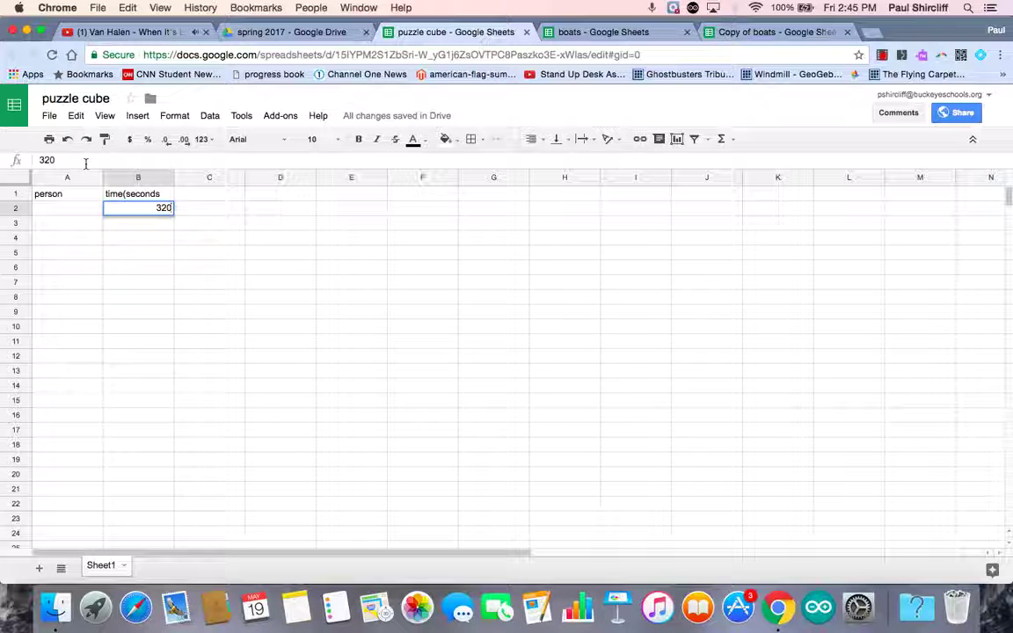
key(Tab)
key(Return)
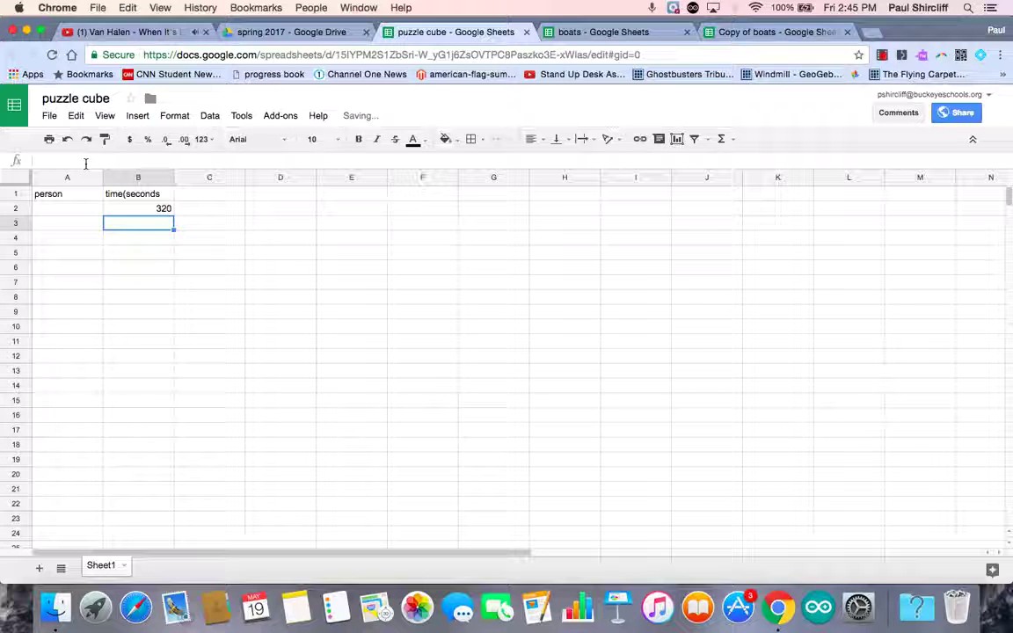
text(200)
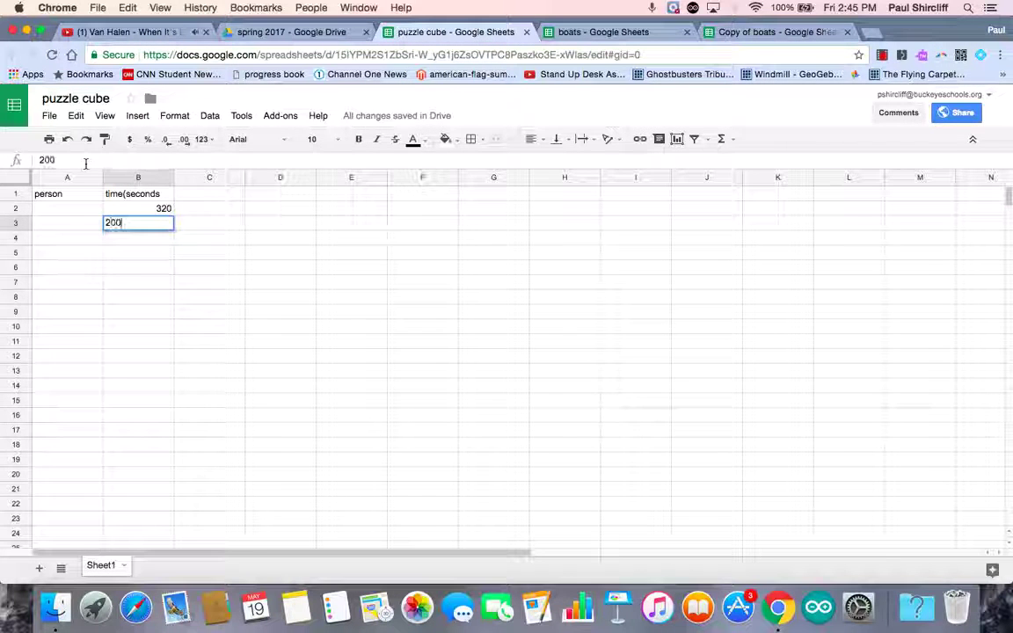
key(Return)
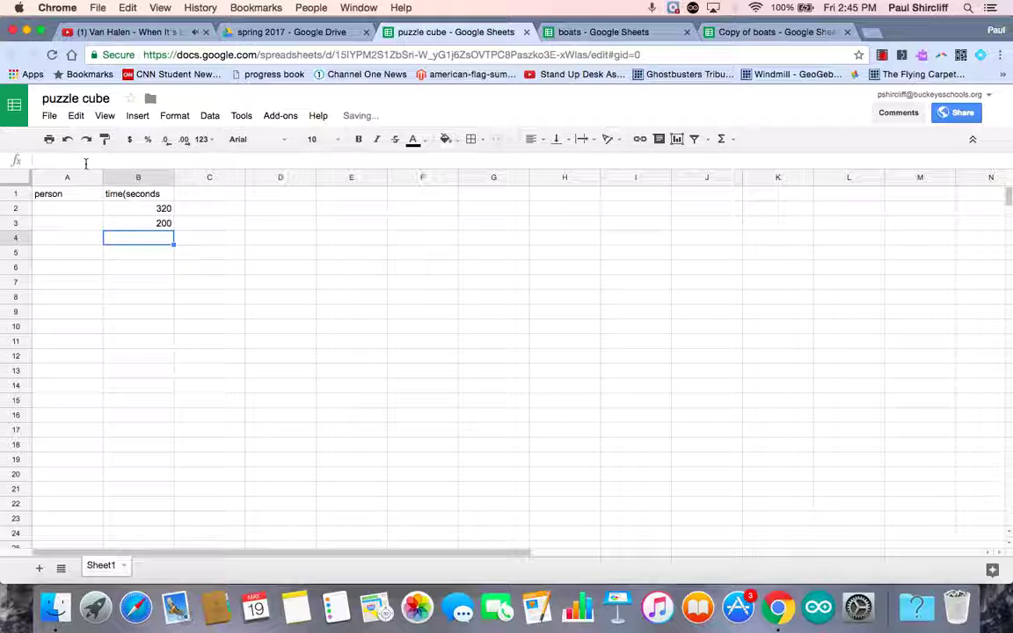
text(559)
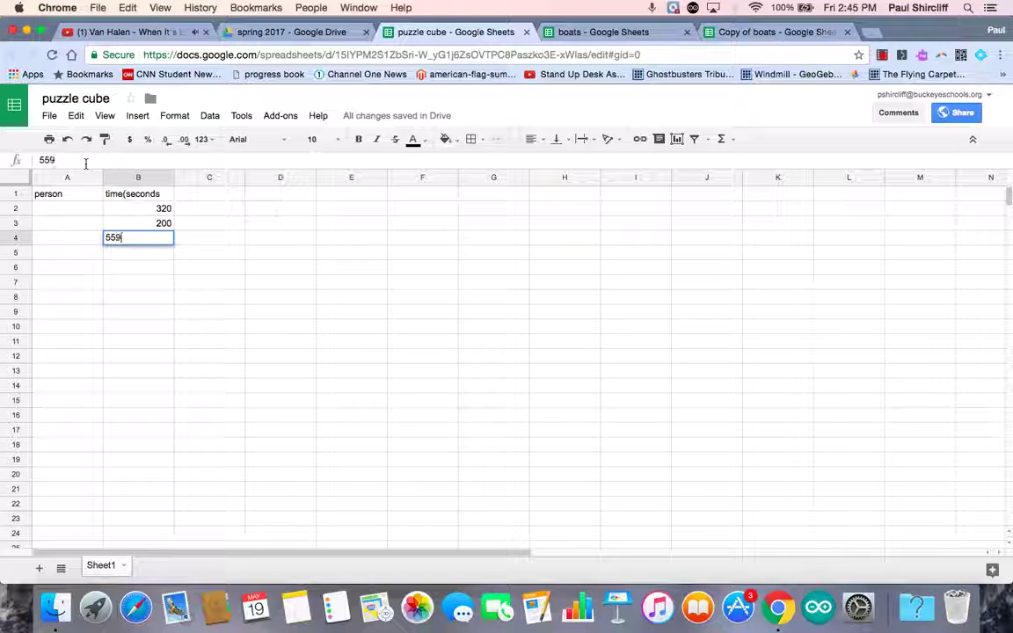
key(Return)
text(40)
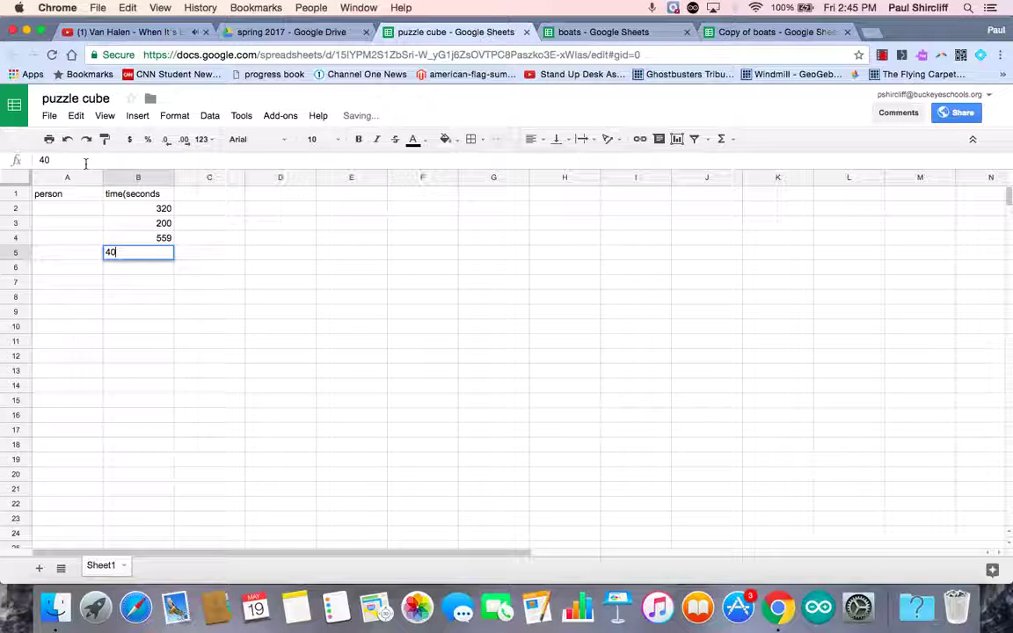
key(Return)
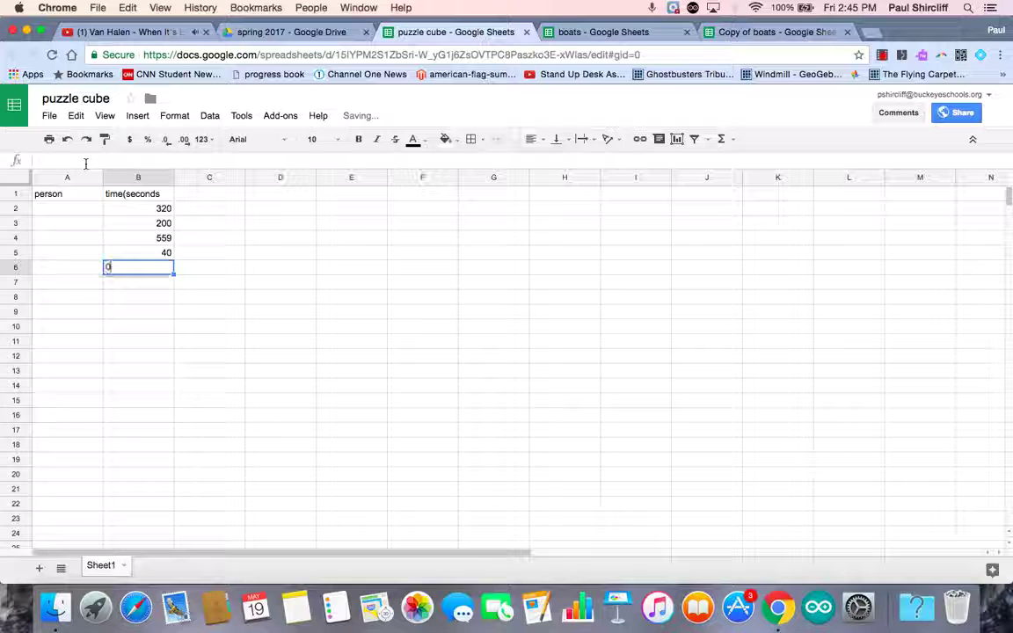
text(0)
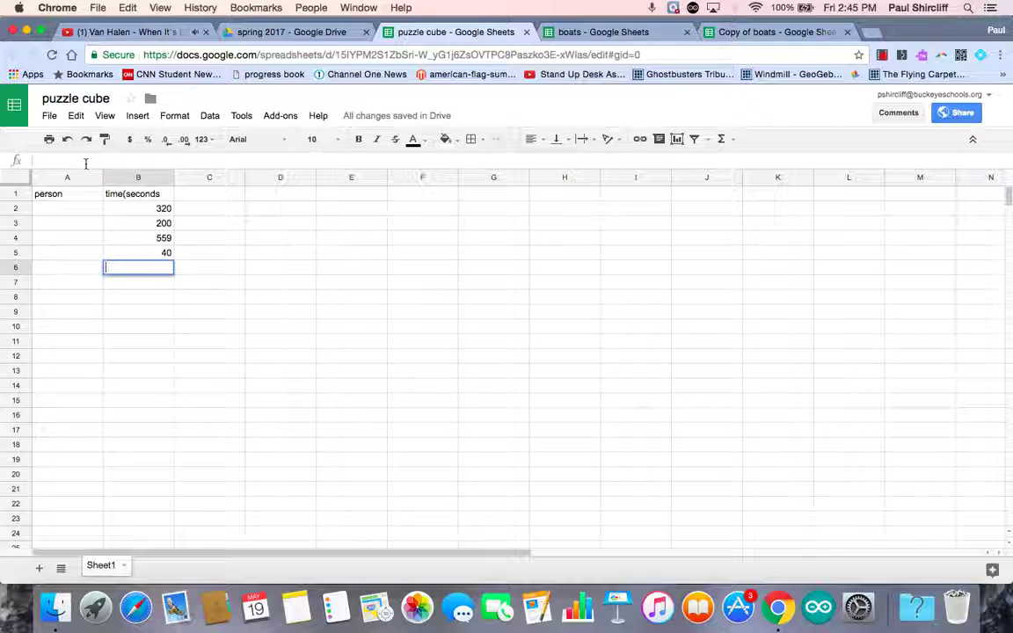
key(Up)
key(Up)
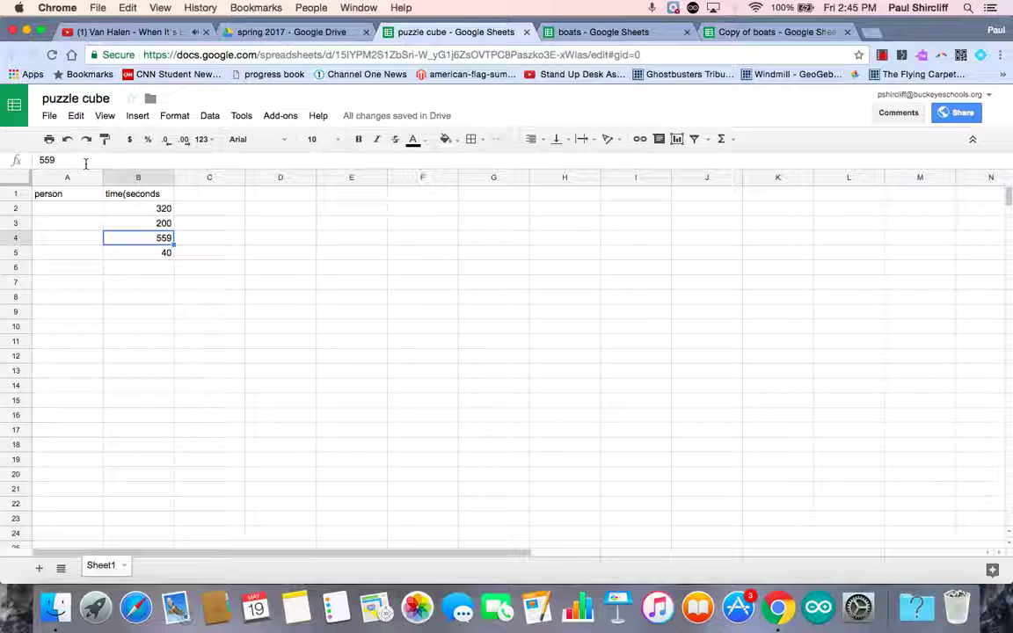
- Correct B4 to 180, then enter 325, 65, 64, 445, 332, 229, 298, 331, 98, 89, 70 in B6–B16
text(180)
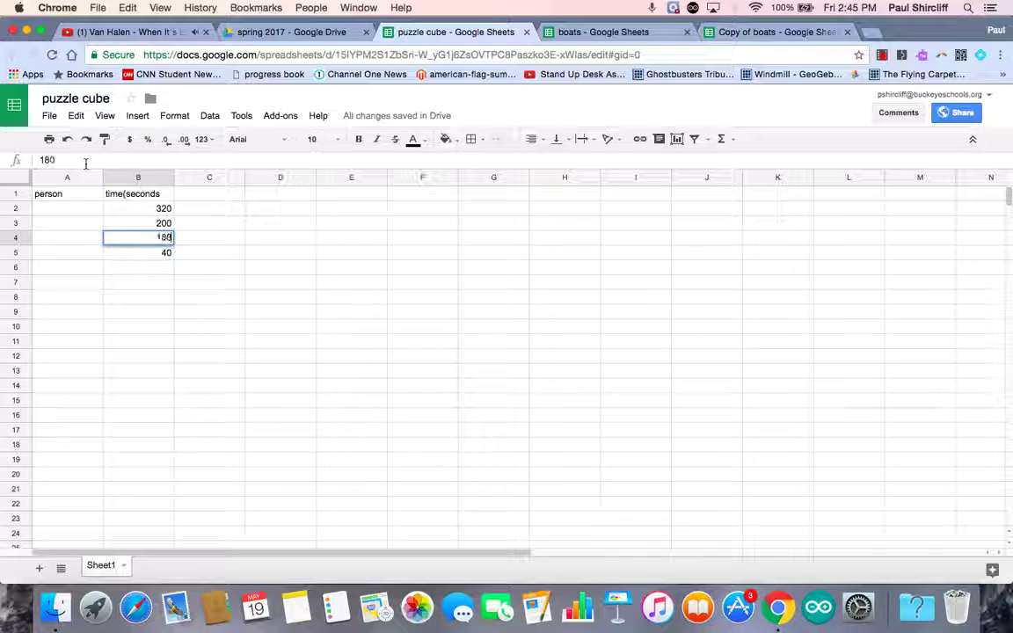
key(Return)
key(Down)
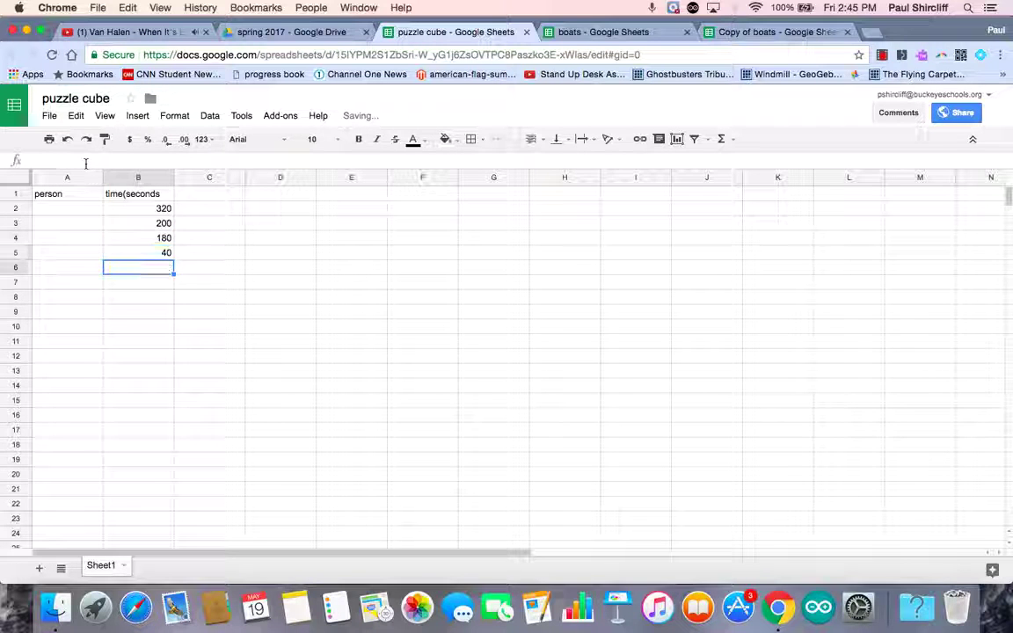
text(32)
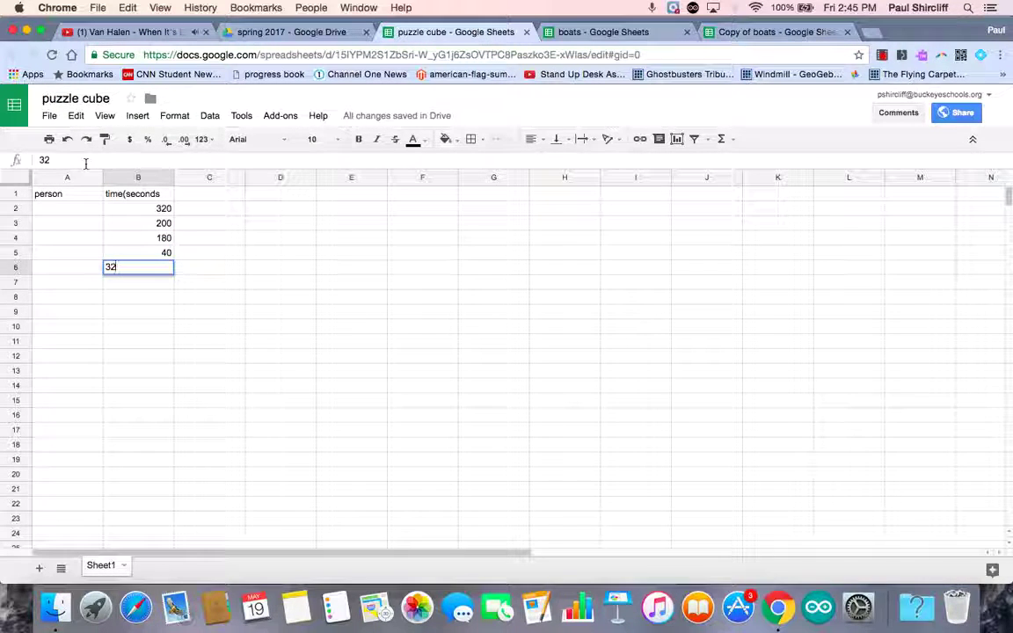
text(5)
key(Return)
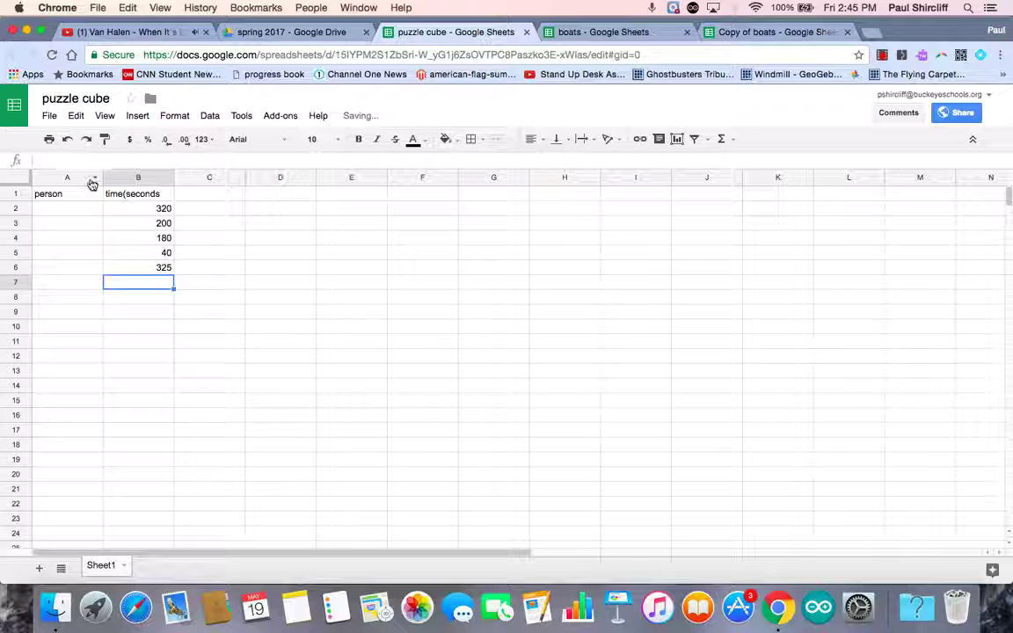
text(65)
key(Return)
text(64)
key(Return)
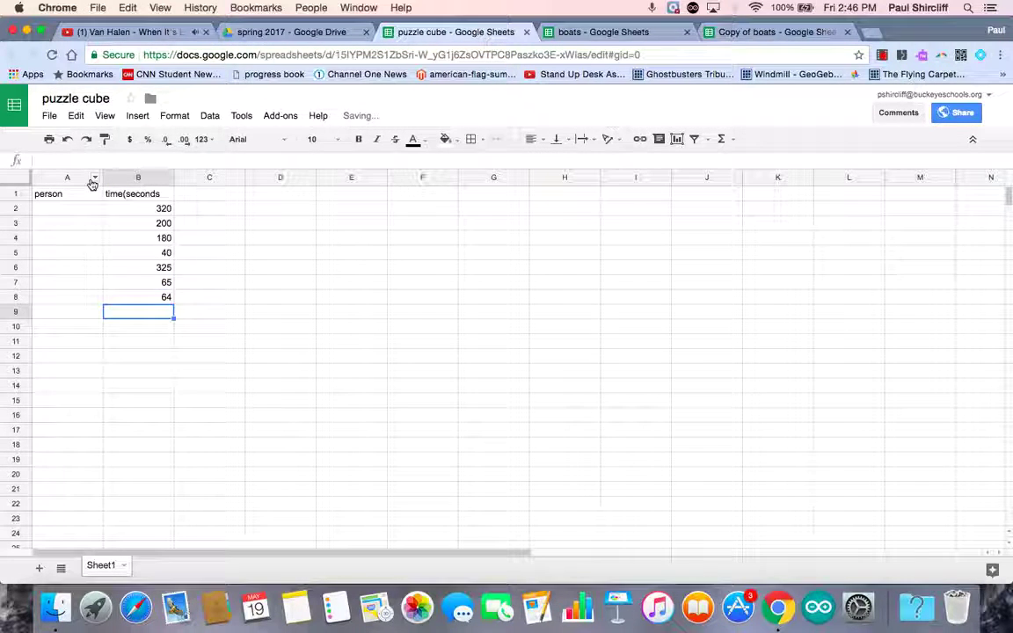
text(445)
key(Return)
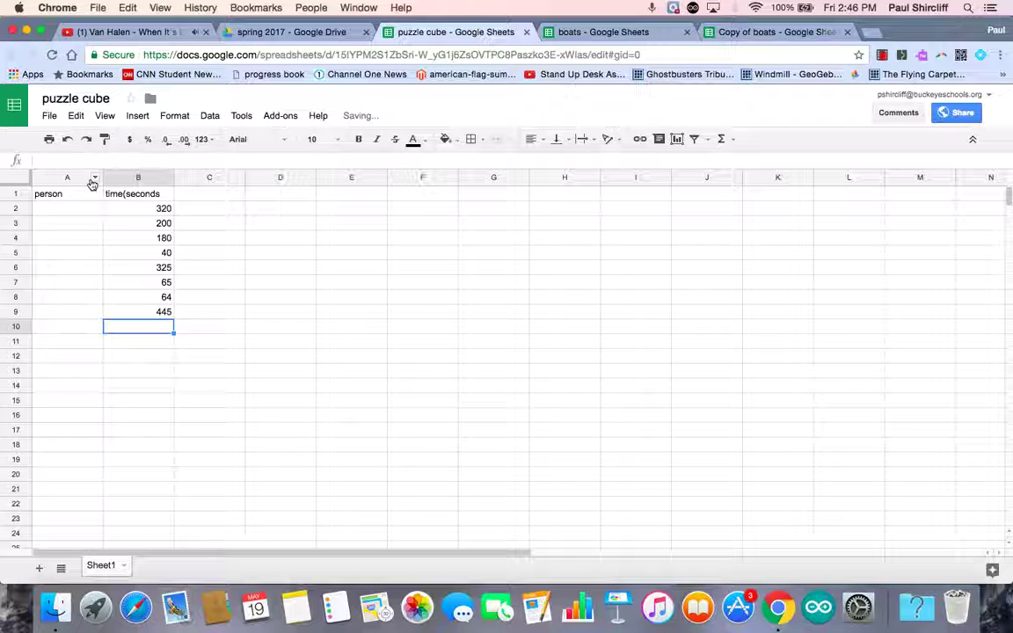
text(332)
key(Return)
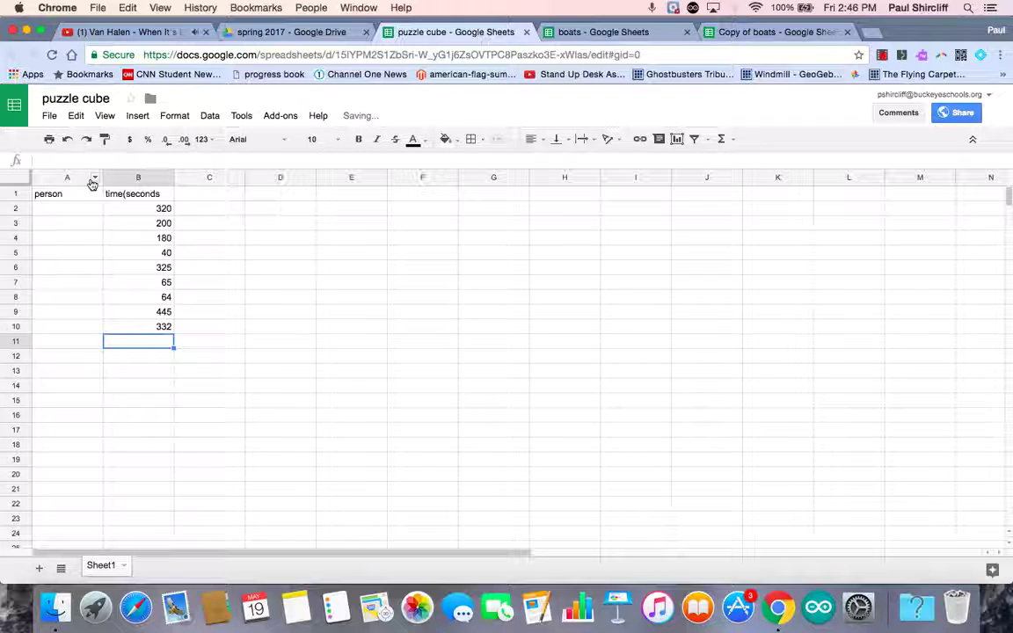
text(229)
key(Return)
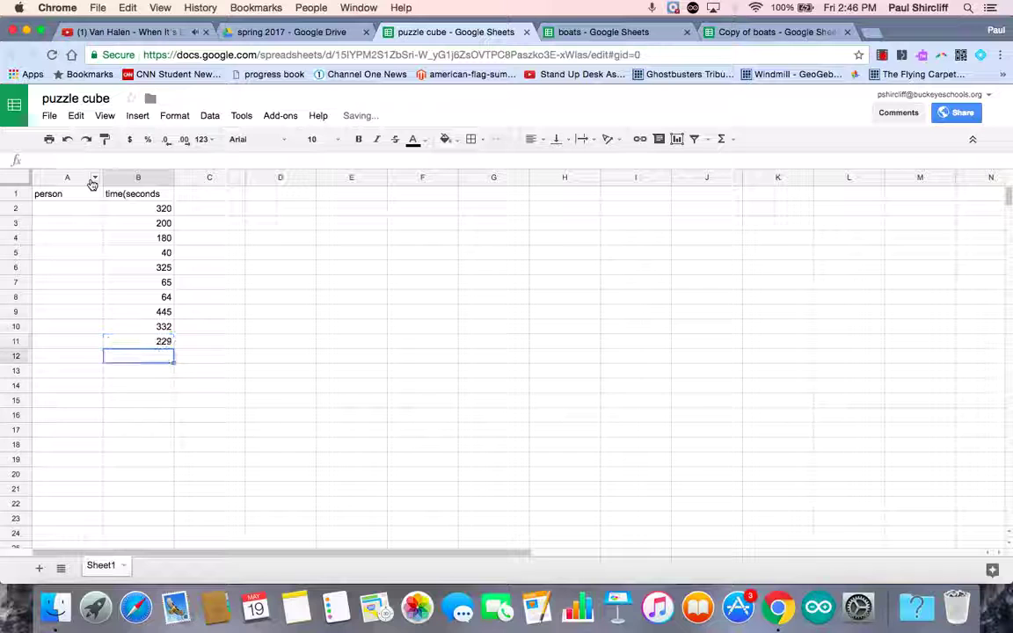
text(298)
key(Return)
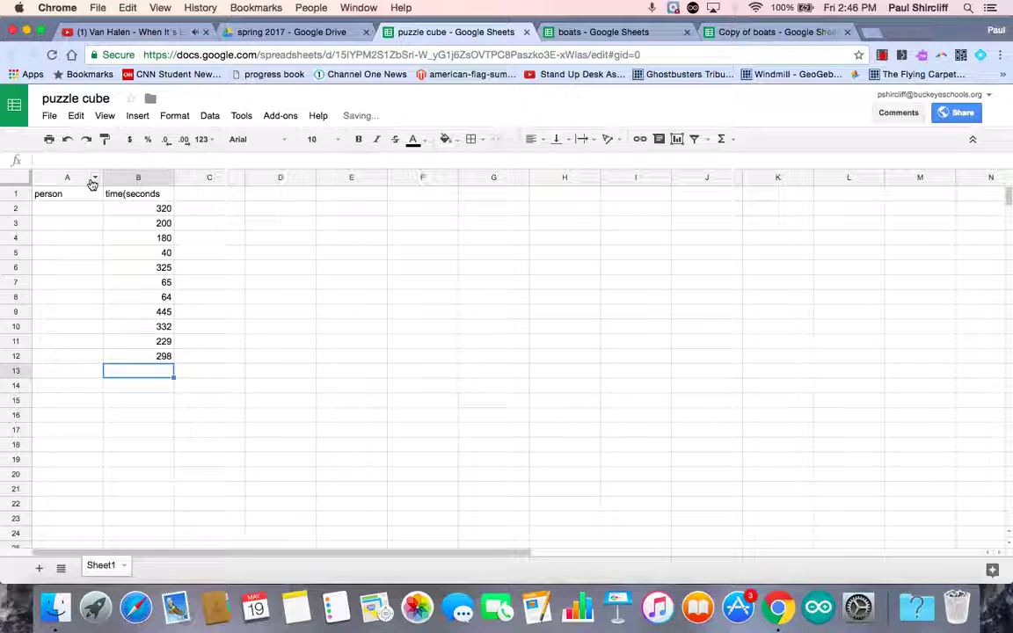
text(331)
key(Return)
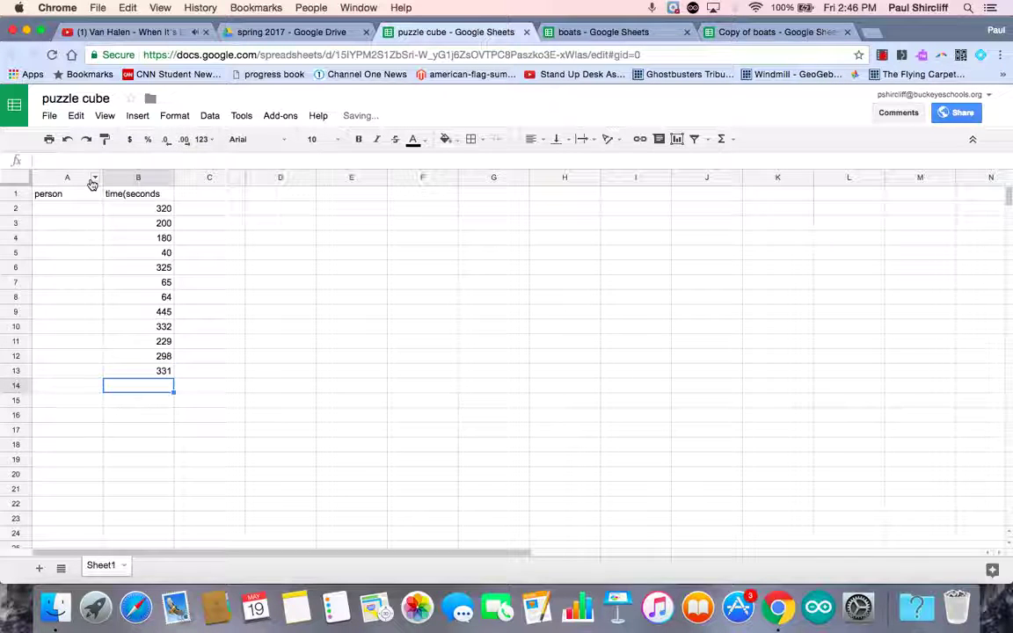
text(98)
key(Return)
text(89)
key(Return)
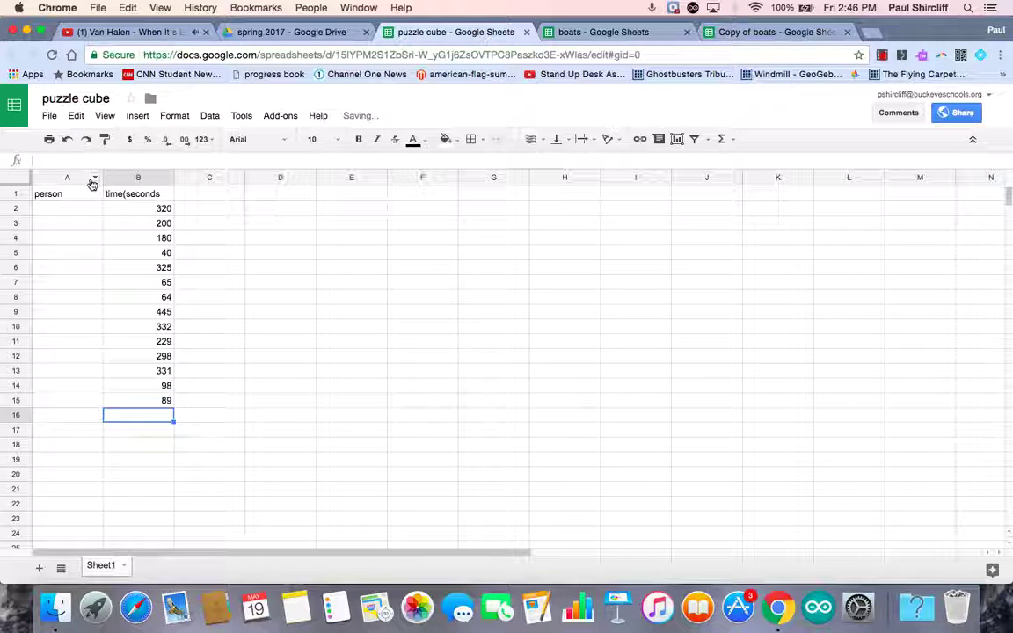
text(70)
key(Return)
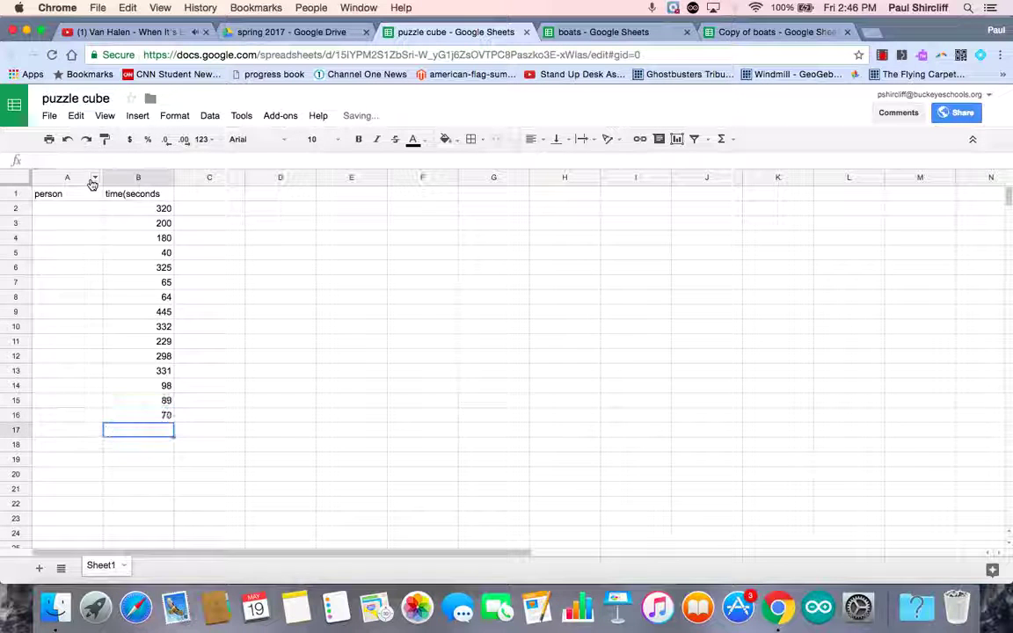
- Enter the remaining times 106, 110, 50, 185, 145, 123, 153, 176 and 178 in B17–B25
text(106)
key(Return)
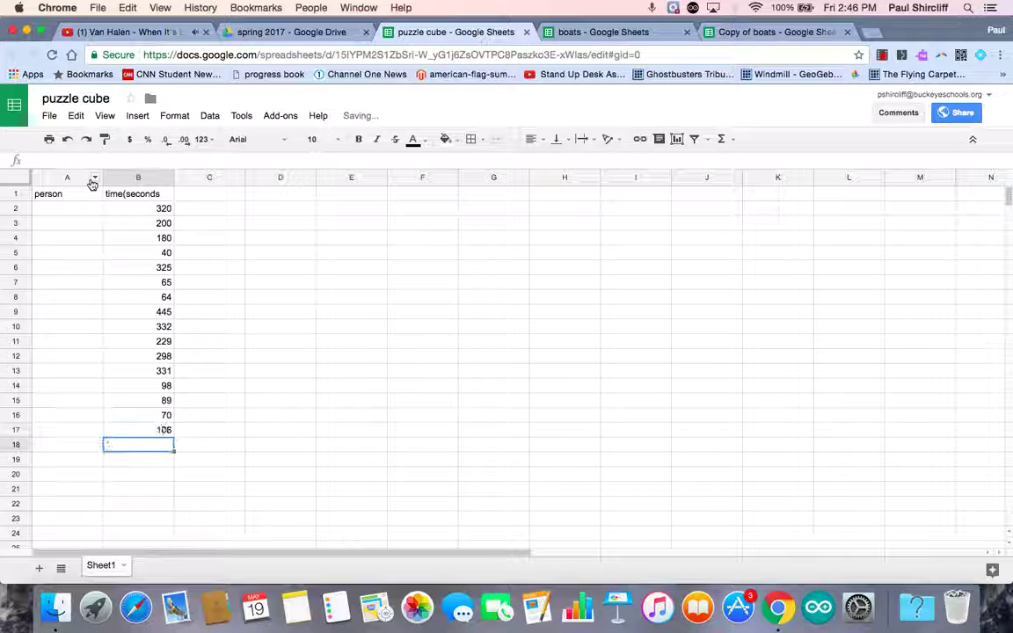
text(110)
key(Return)
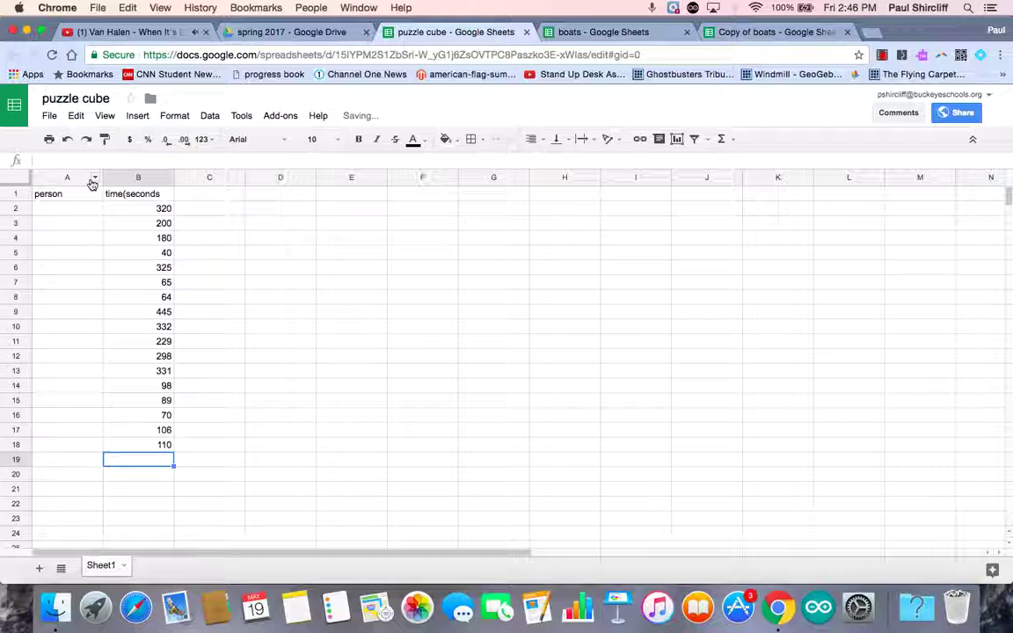
text(50)
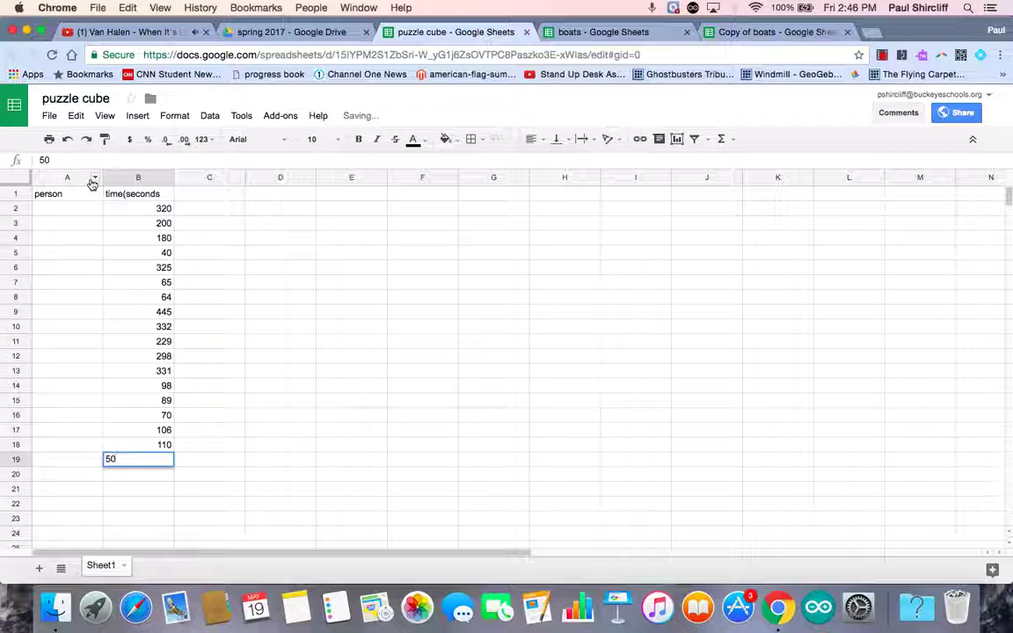
key(Return)
text(33)
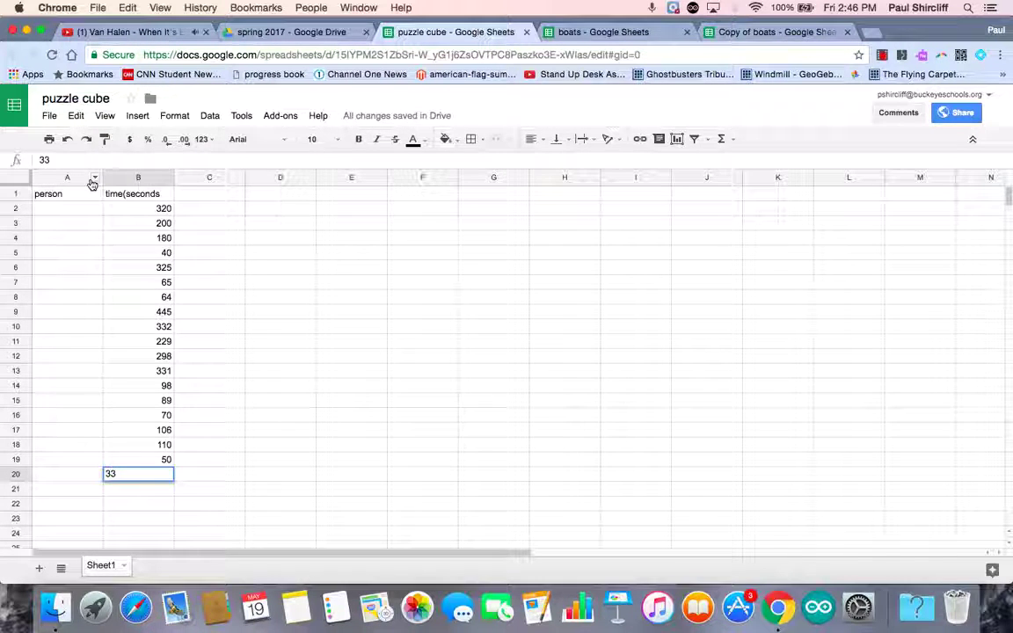
key(BackSpace)
key(BackSpace)
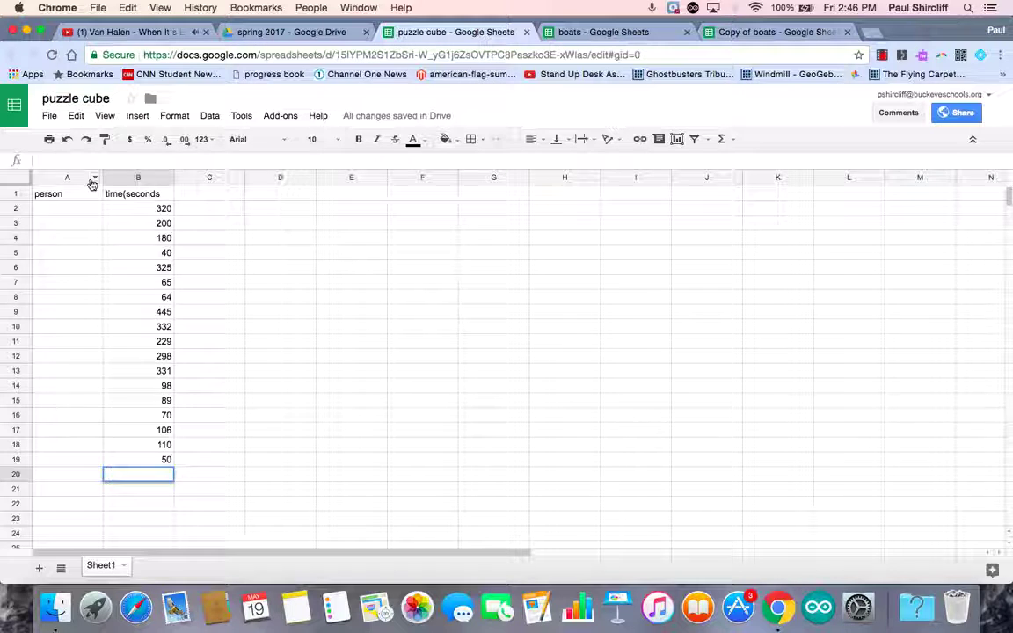
text(185)
key(Return)
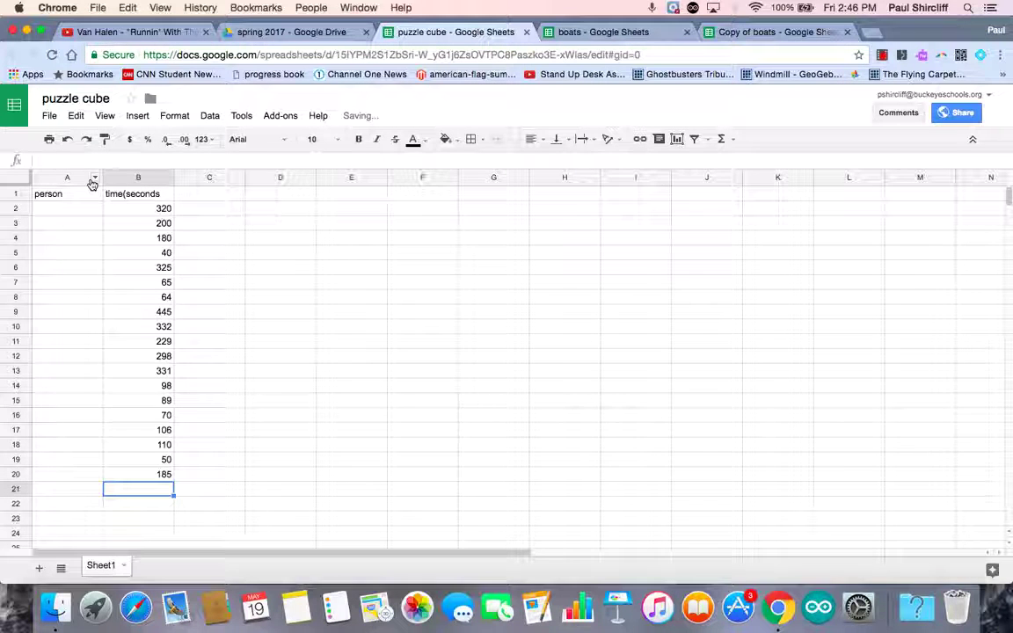
text(145)
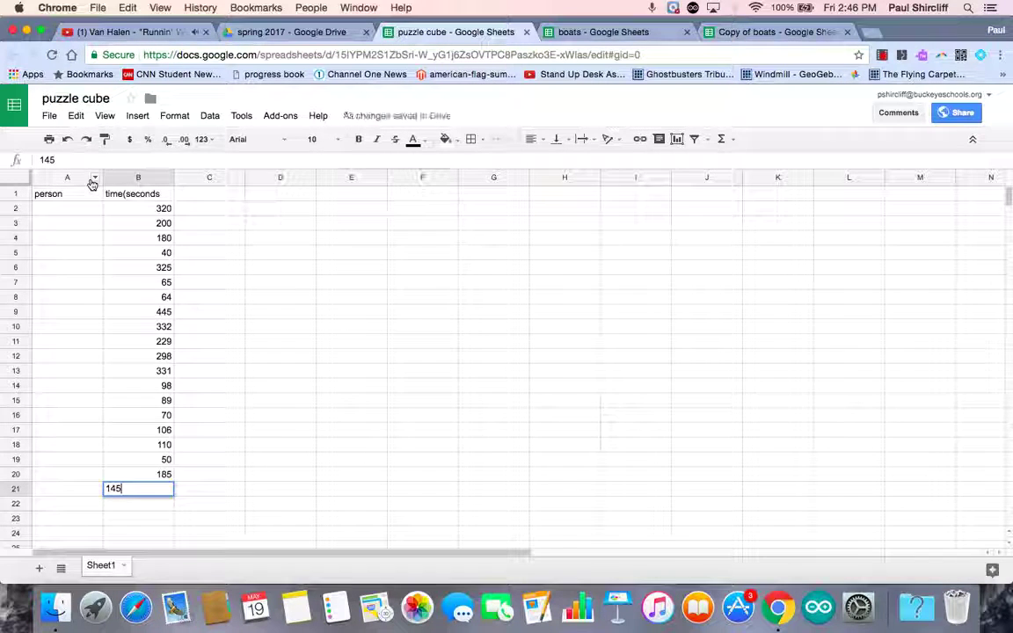
key(Return)
text(123)
key(Return)
text(1)
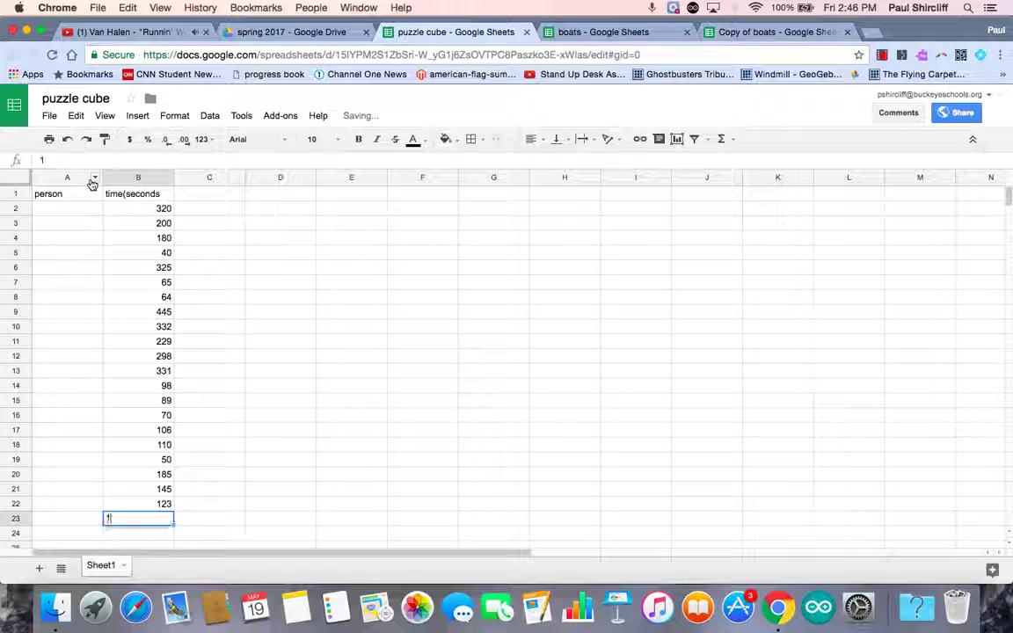
text(53)
key(Return)
text(17)
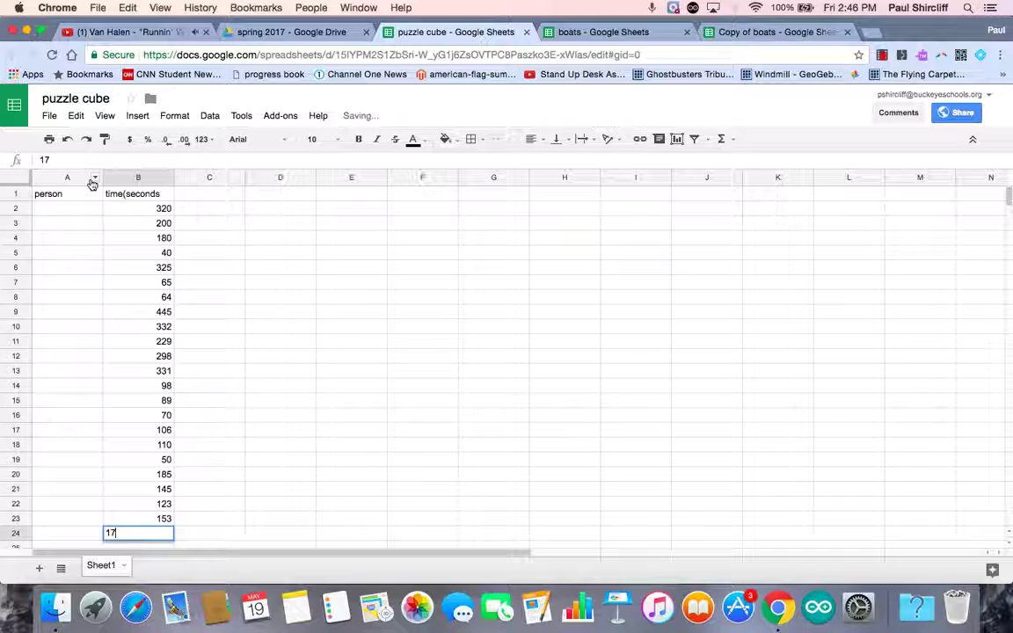
text(6)
key(Return)
text(178)
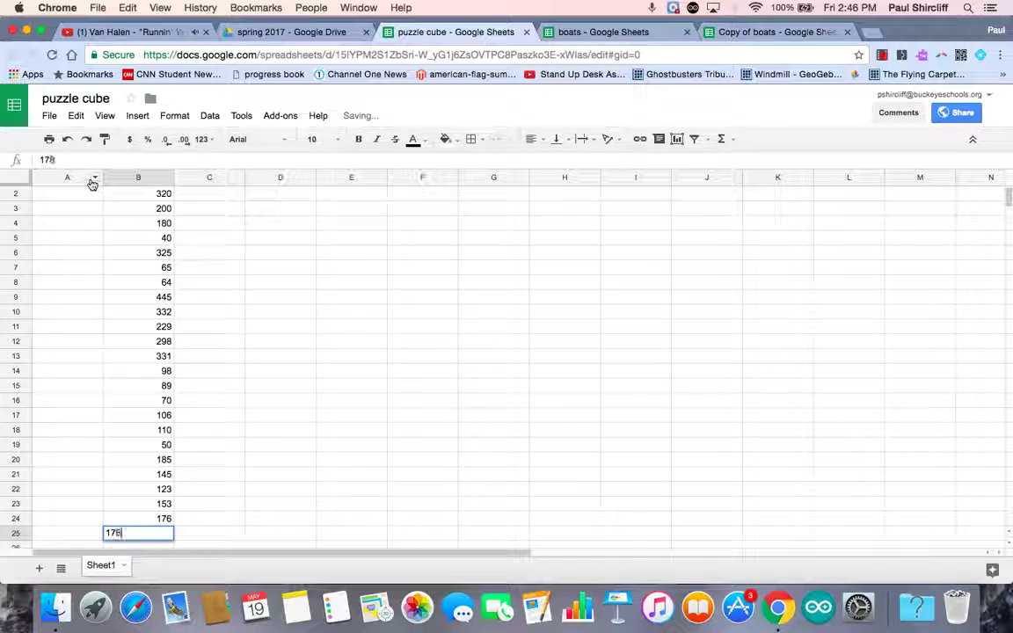
key(Return)
key(Up)
key(Up)
key(Up)
key(Up)
key(Up)
key(Up)
key(Up)
key(Up)
key(Up)
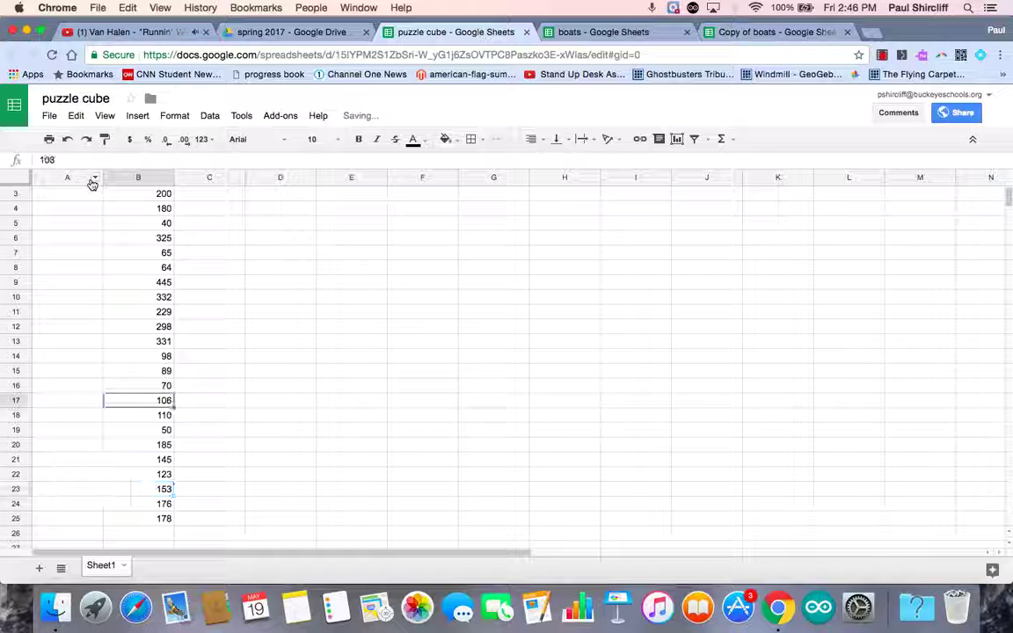
key(Up)
key(Up)
key(Up)
key(Up)
key(Up)
key(Up)
key(Up)
key(Up)
key(Up)
key(Up)
key(Up)
key(Up)
key(Up)
key(Up)
key(Up)
key(Up)
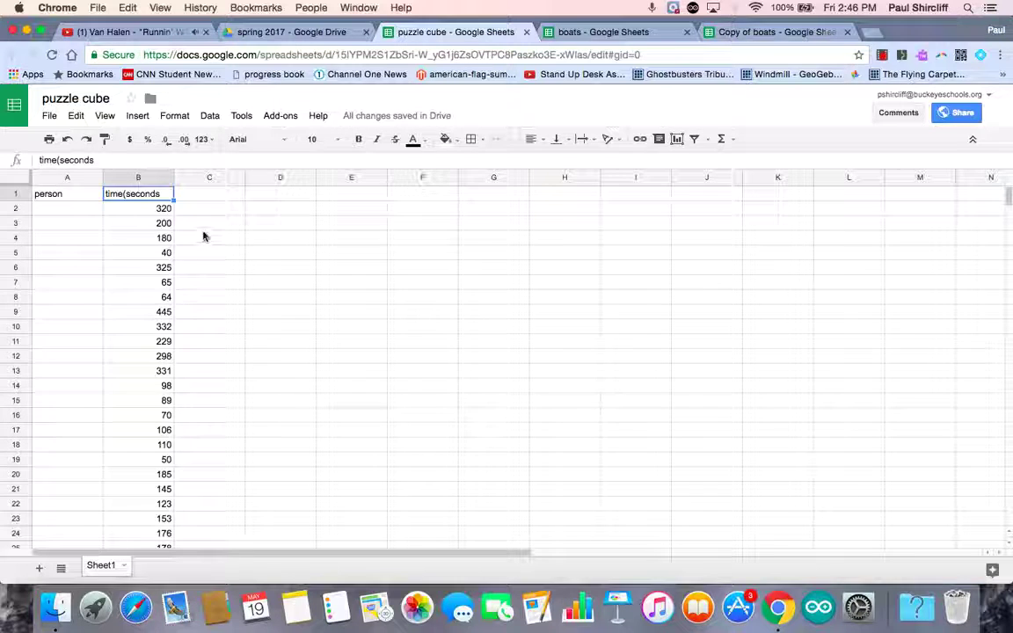
- Label cell D2 'median'
click(284, 214)
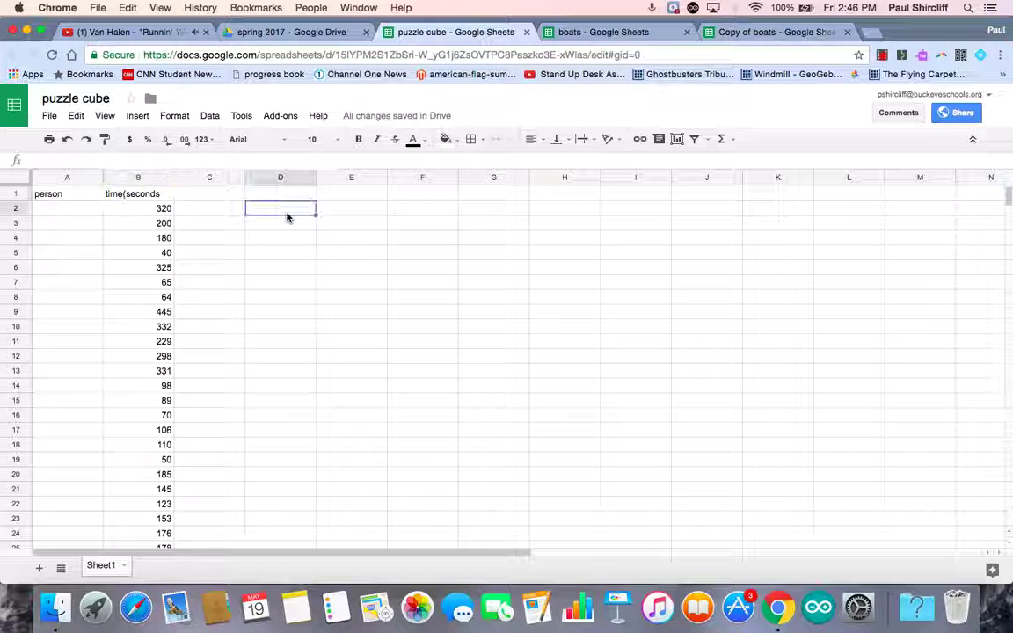
text(me)
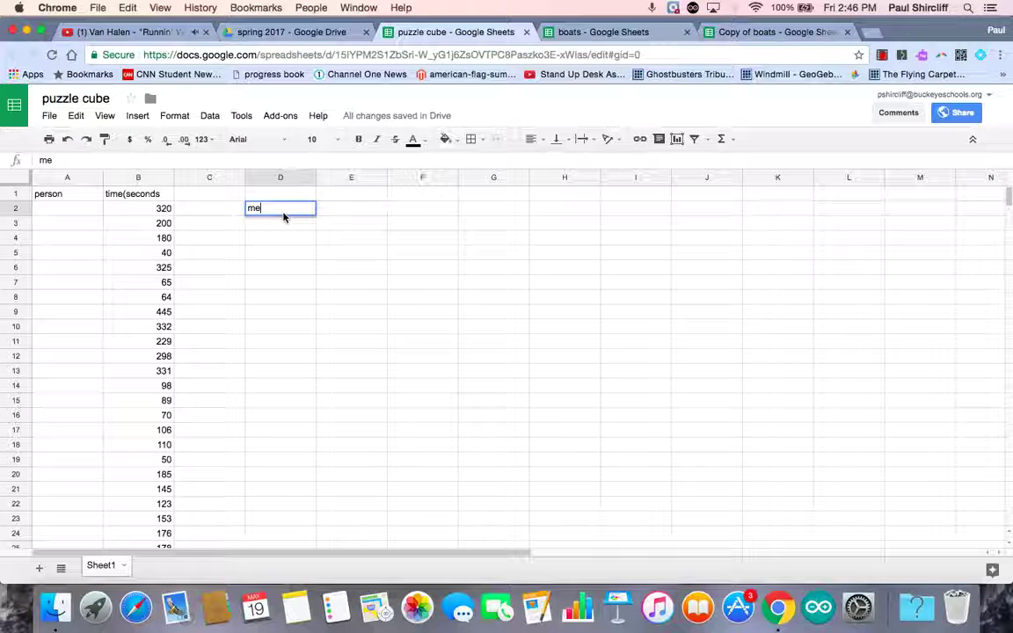
text(dian)
key(Tab)
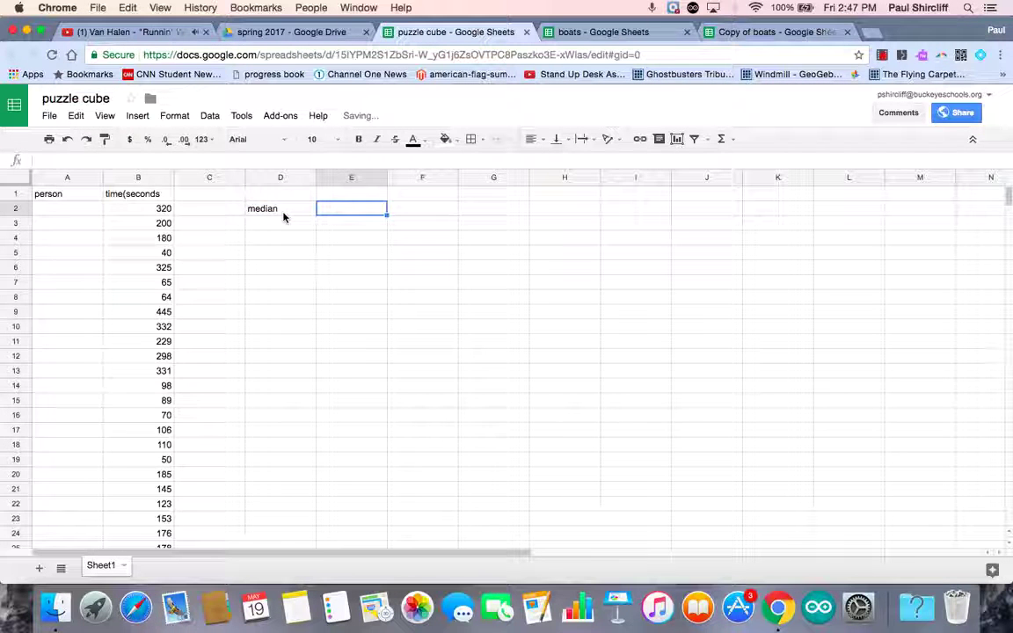
- Enter =median(B2:B25) in E2, fixing the incomplete range so it shows 164.5
text(=med)
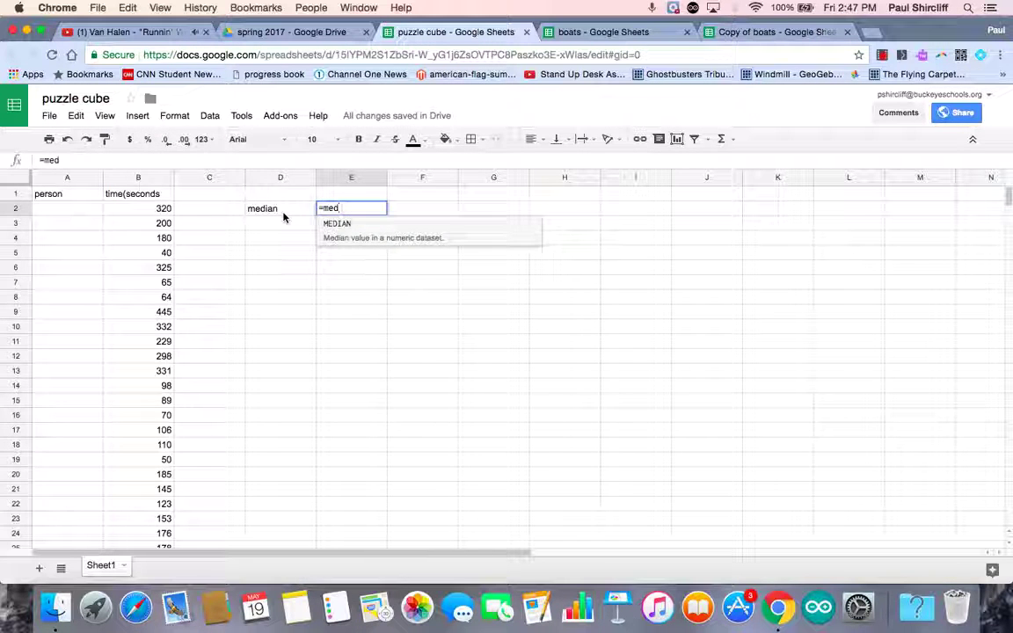
text(ian)
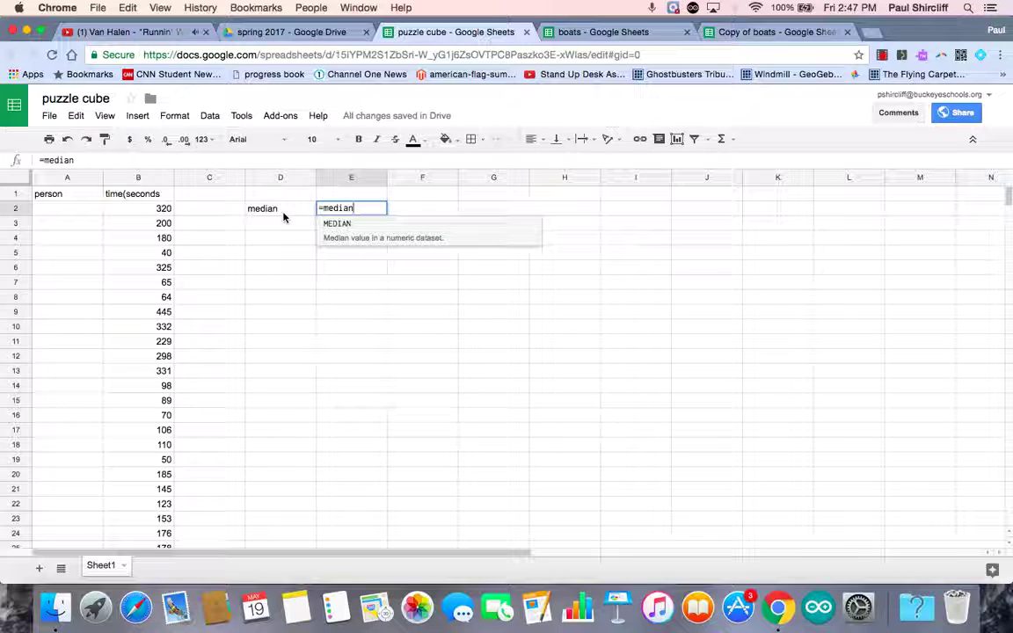
text(()
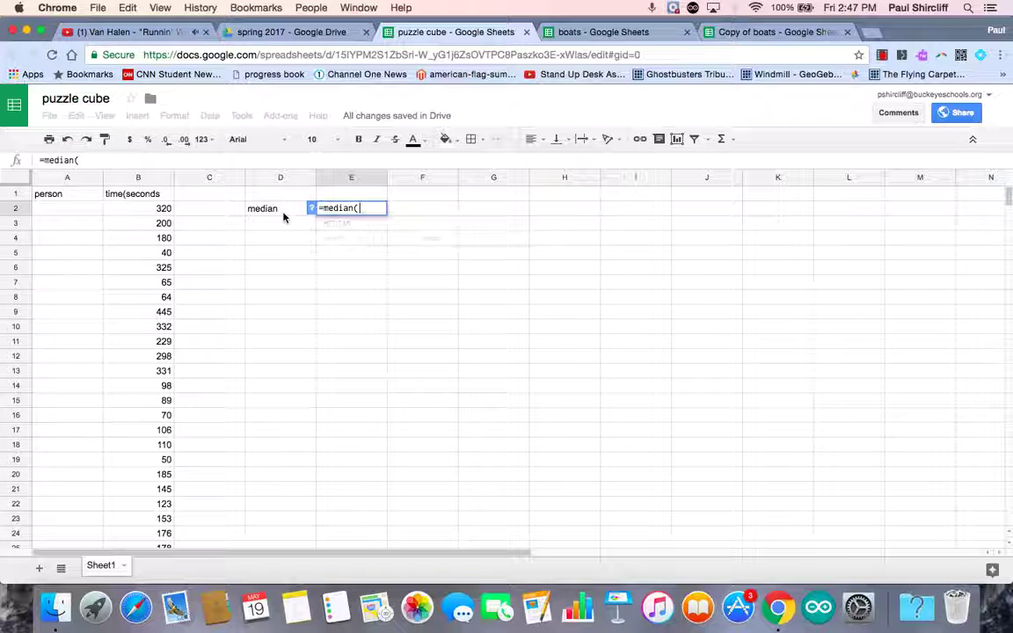
click(143, 213)
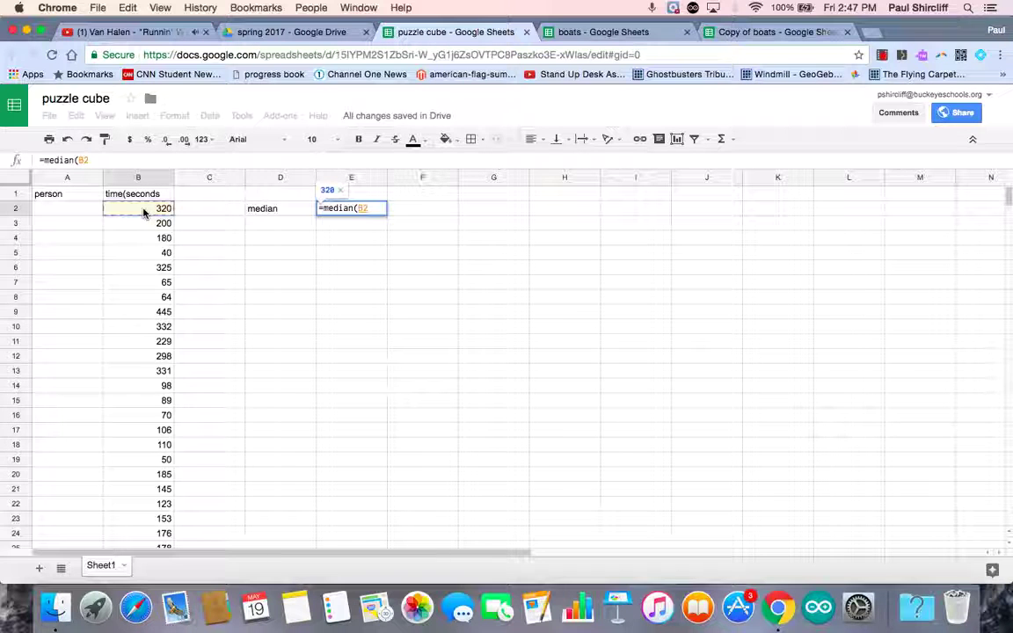
text(:)
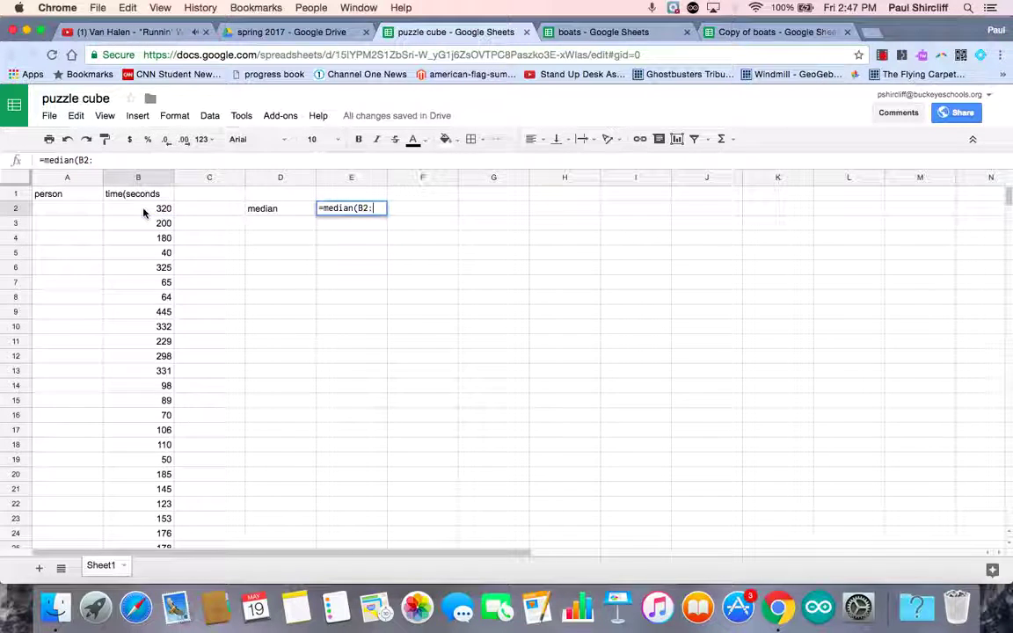
scroll(158, 309, down, 3)
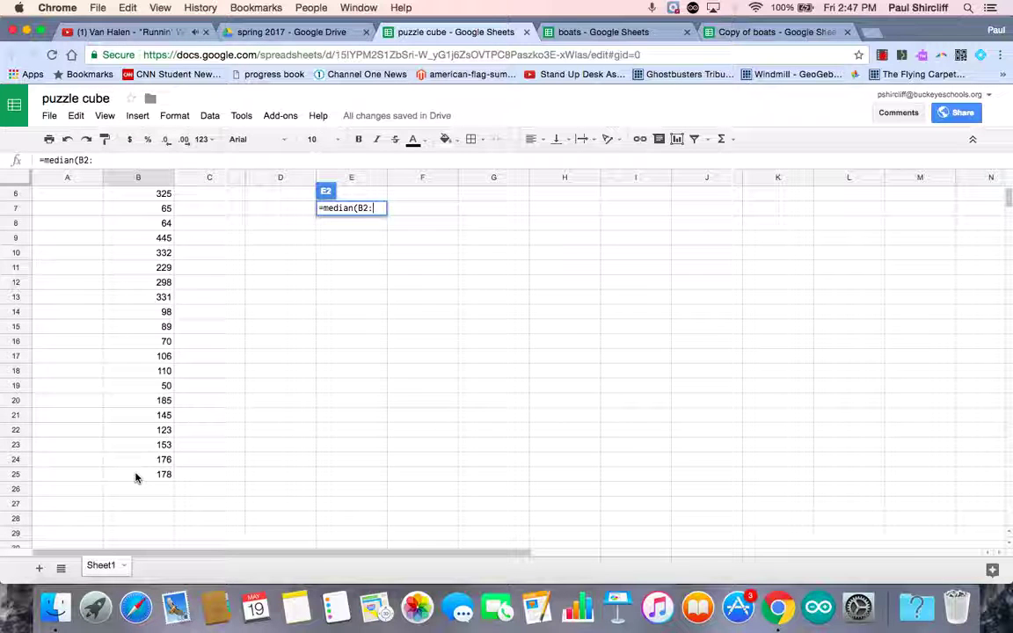
click(136, 477)
scroll(181, 400, up, 3)
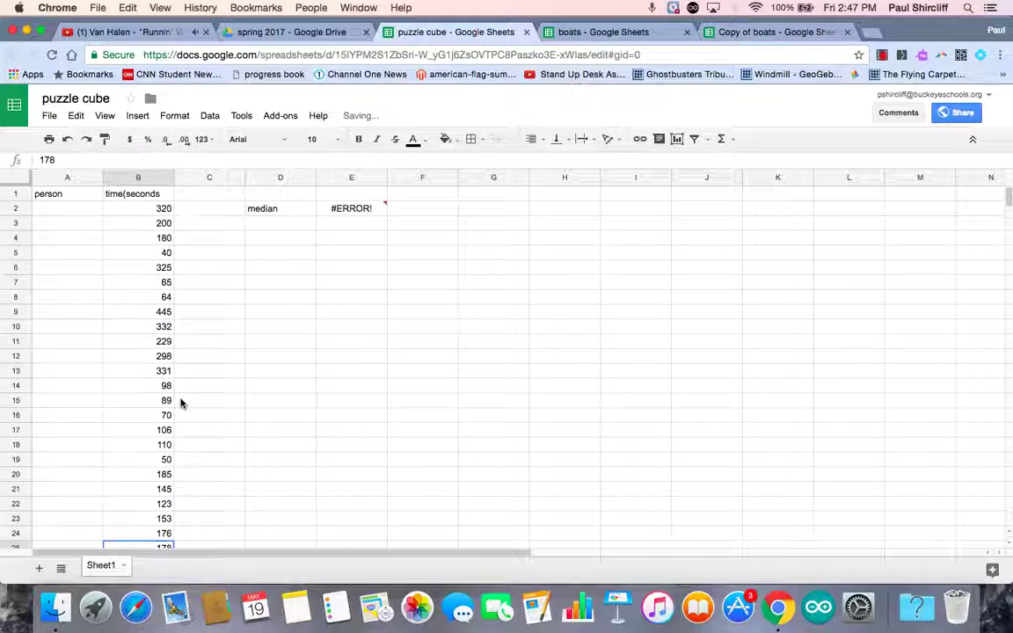
click(357, 210)
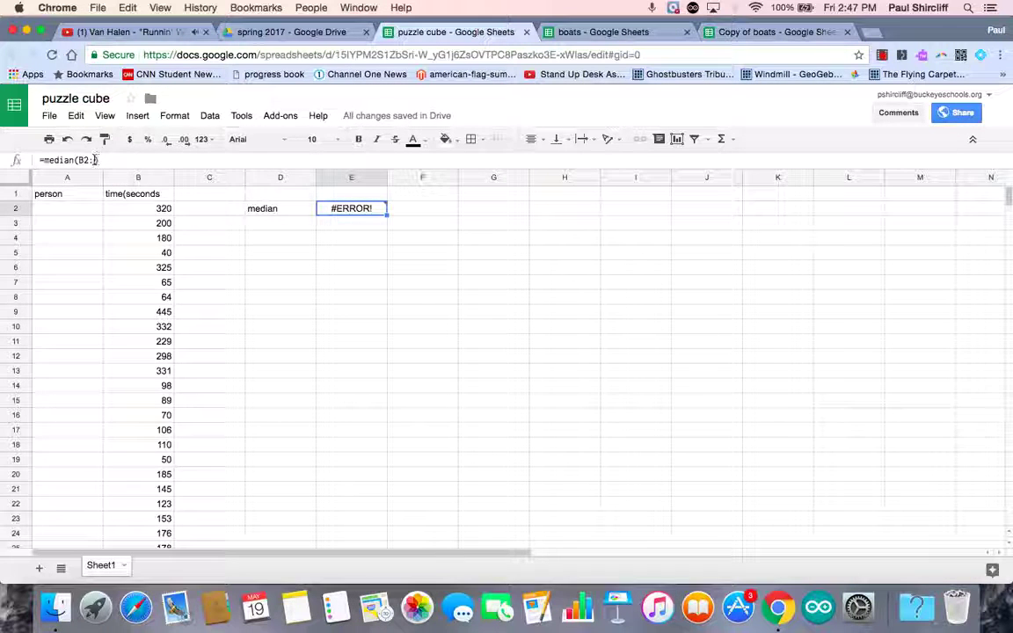
click(93, 159)
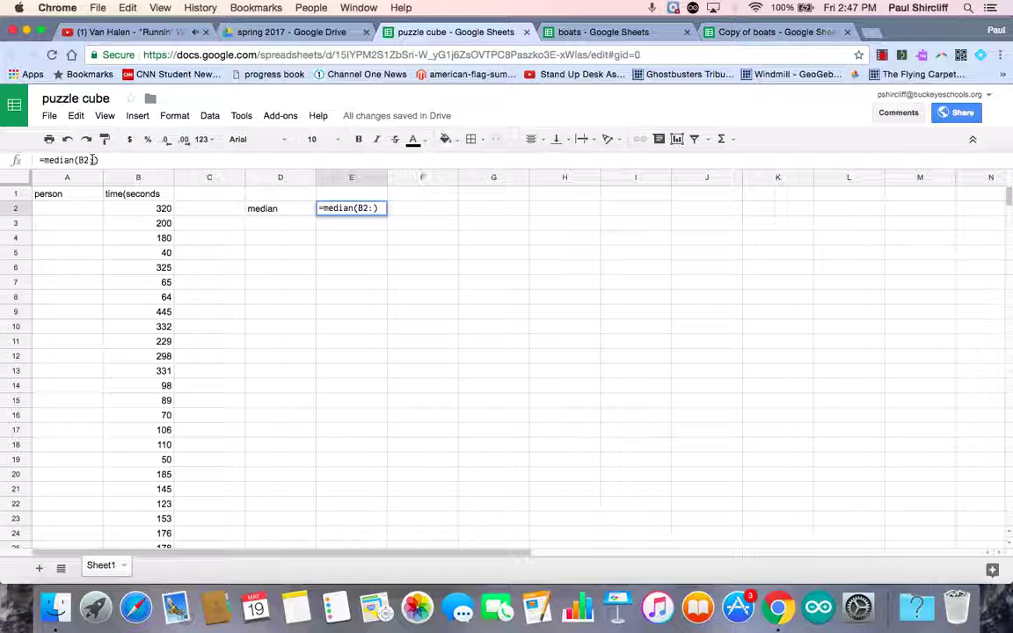
text(b25)
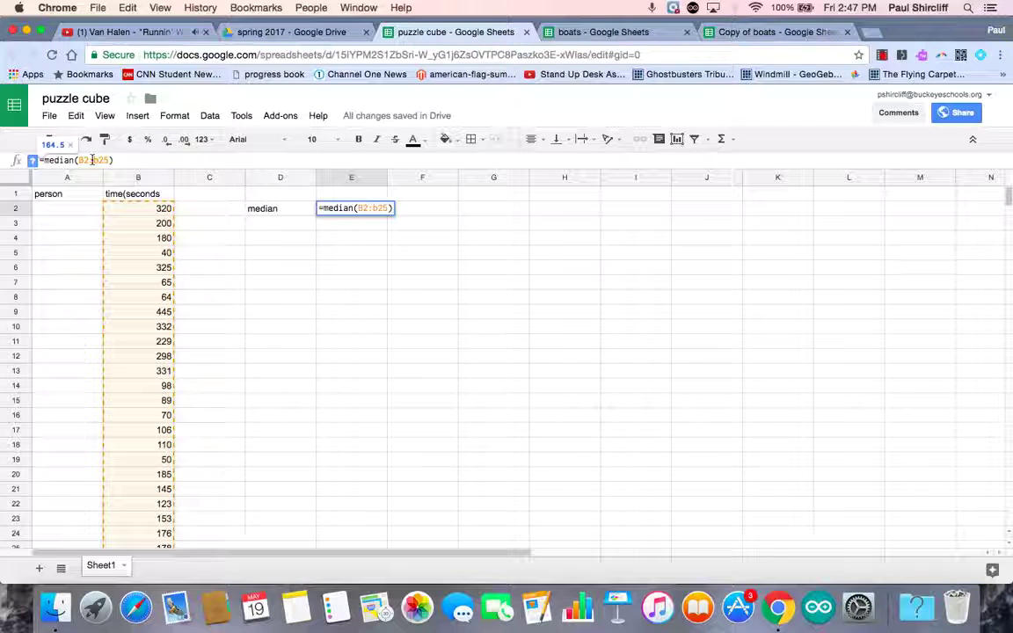
key(Return)
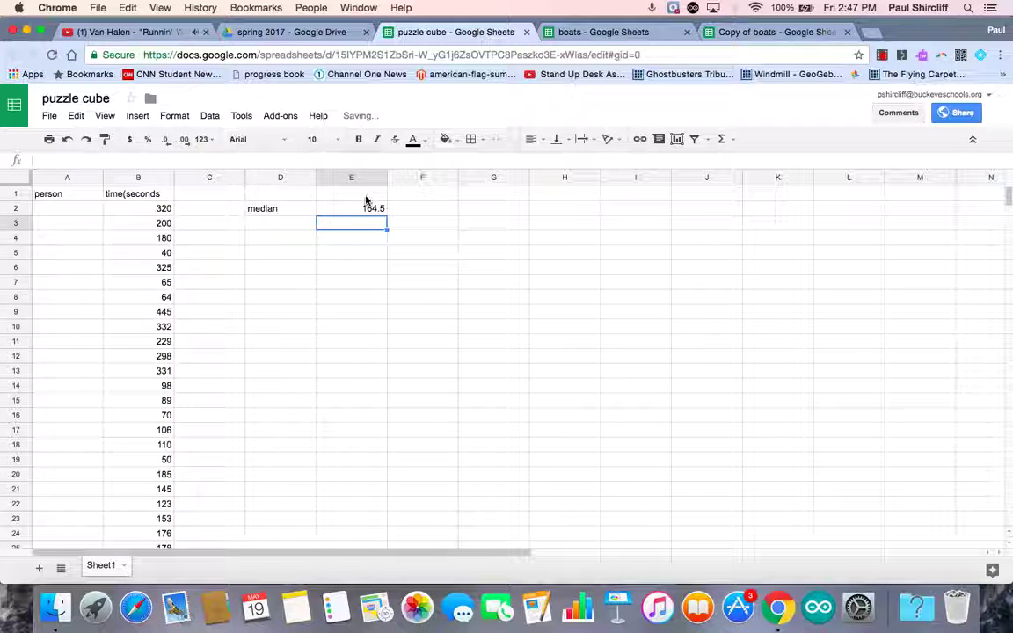
click(273, 230)
- Label D3 'mode' and enter =mode(b2:b25) in E3
text(mode)
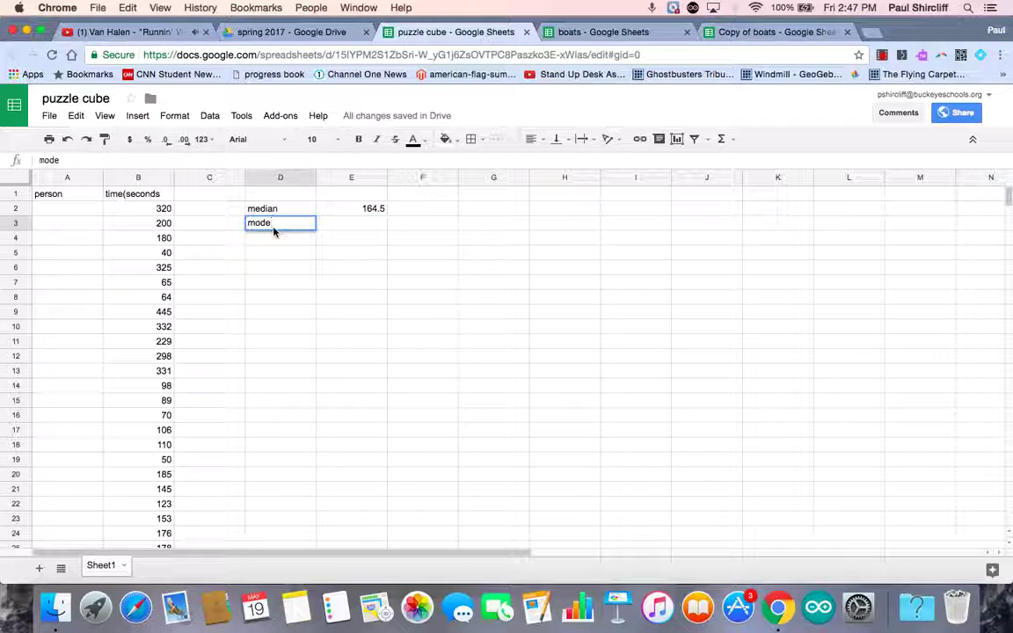
key(Tab)
text(=mode()
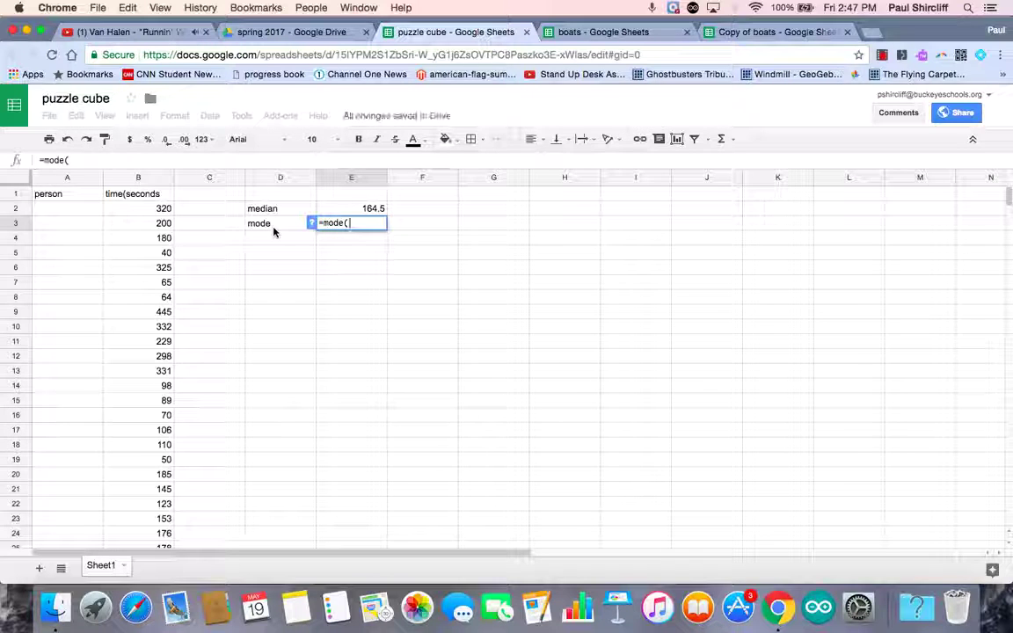
text(b2:)
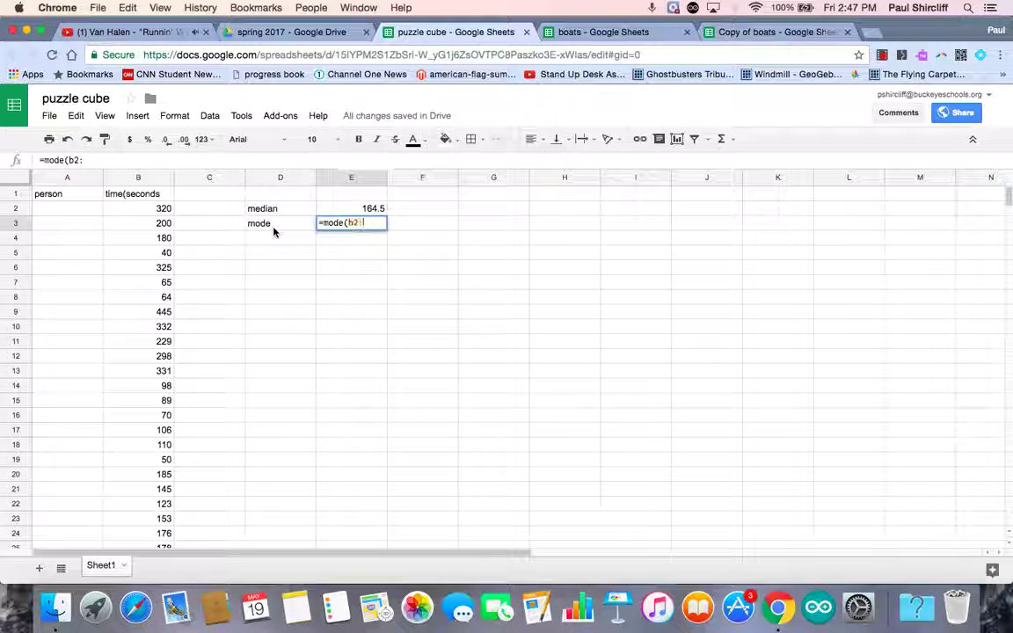
text(b25))
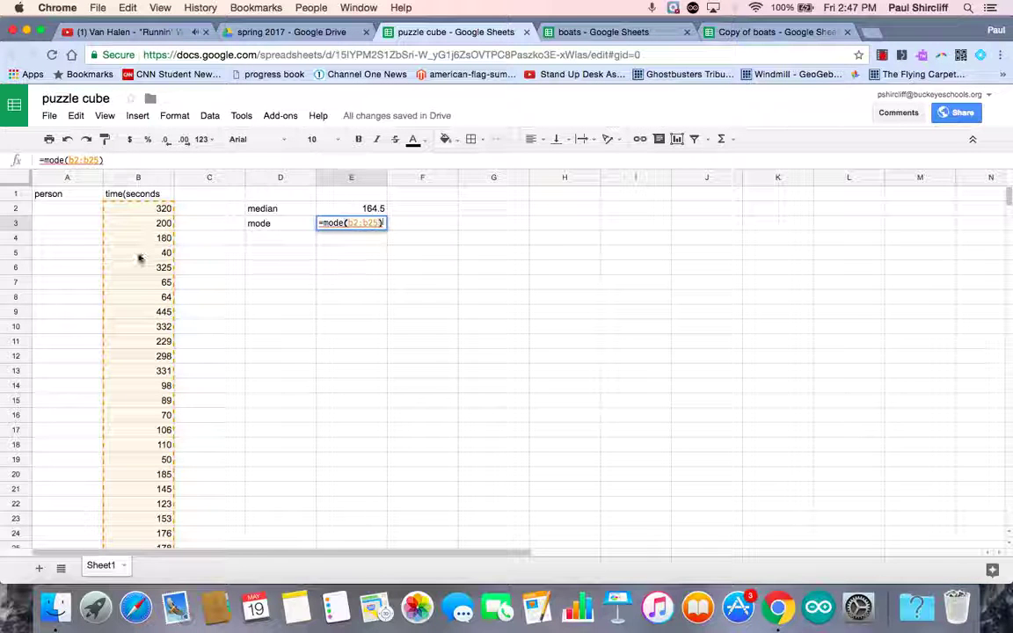
scroll(138, 255, down, 3)
scroll(138, 258, up, 3)
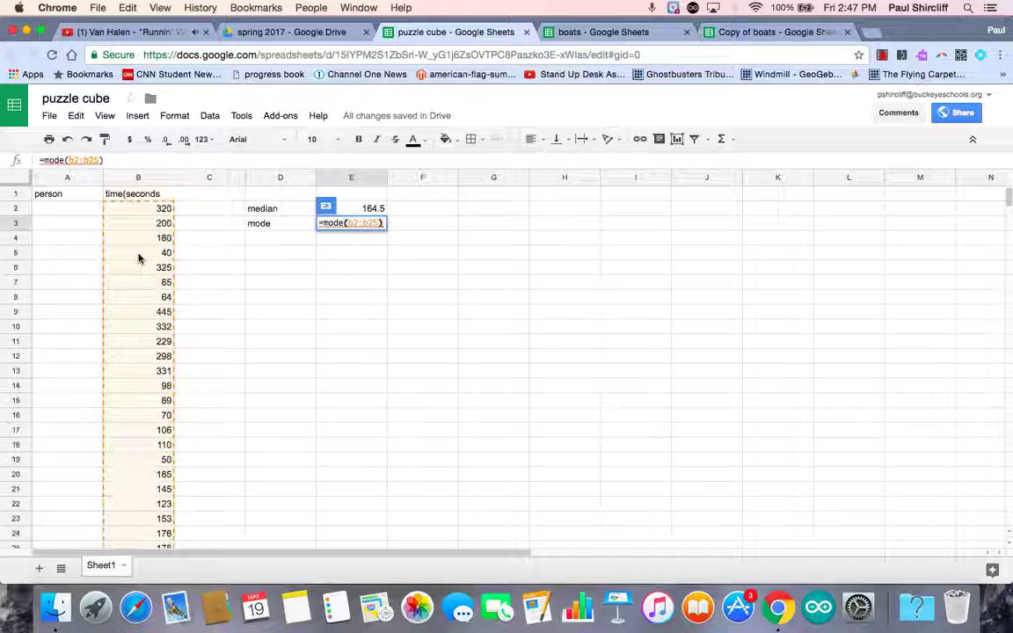
key(Return)
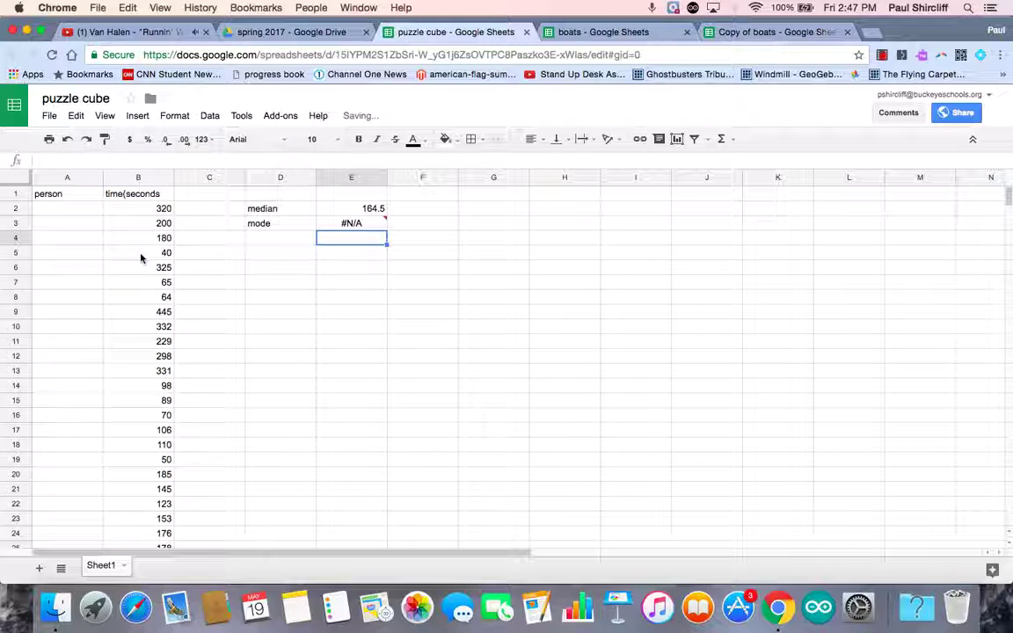
- Check the #N/A error in E3, then type the 'mean' label into D4
click(350, 225)
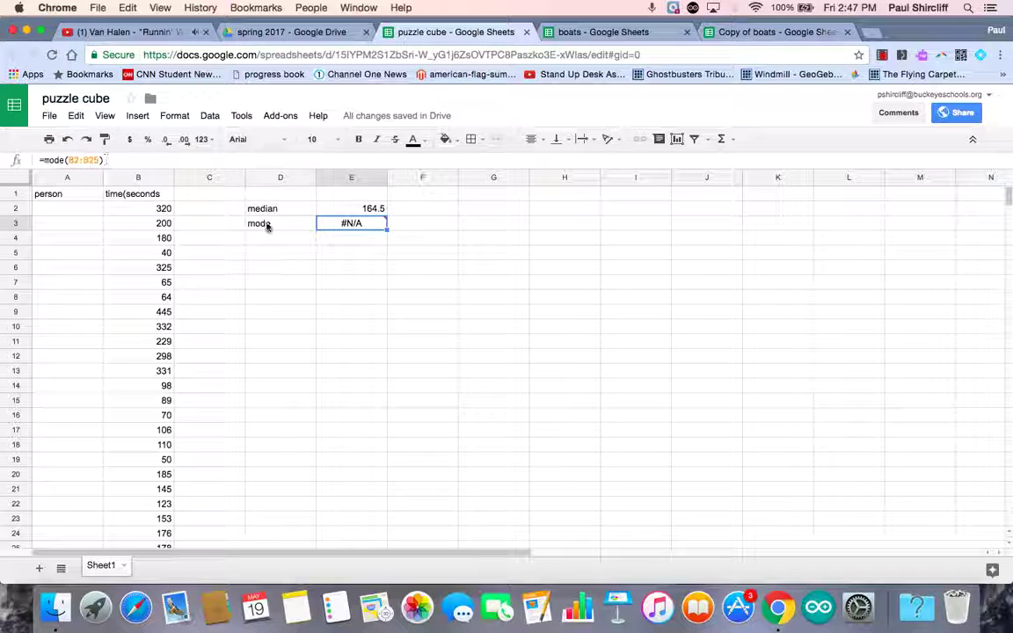
mouse_move(356, 228)
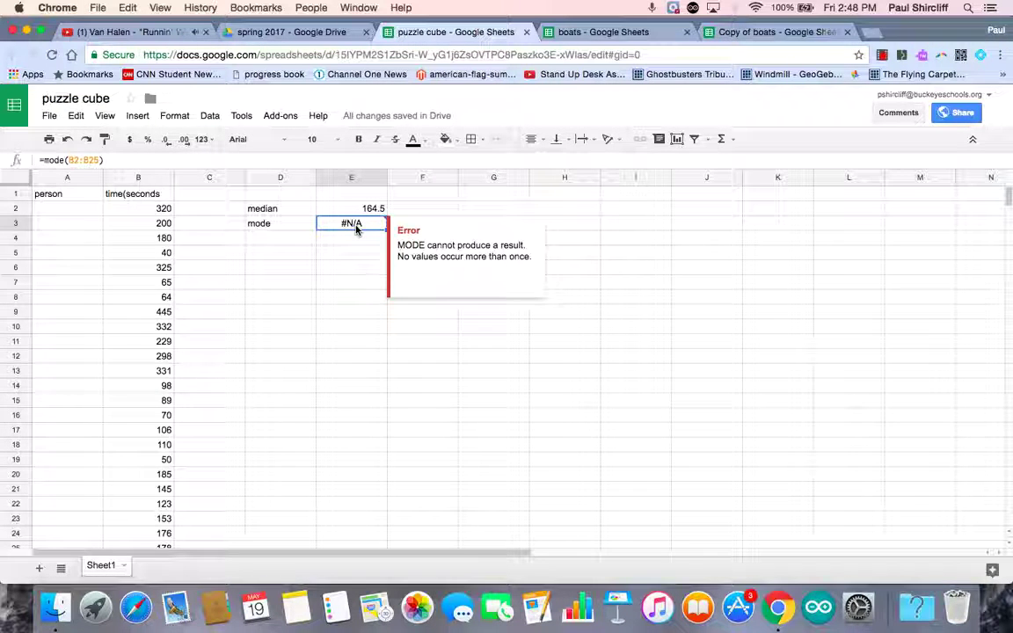
click(352, 238)
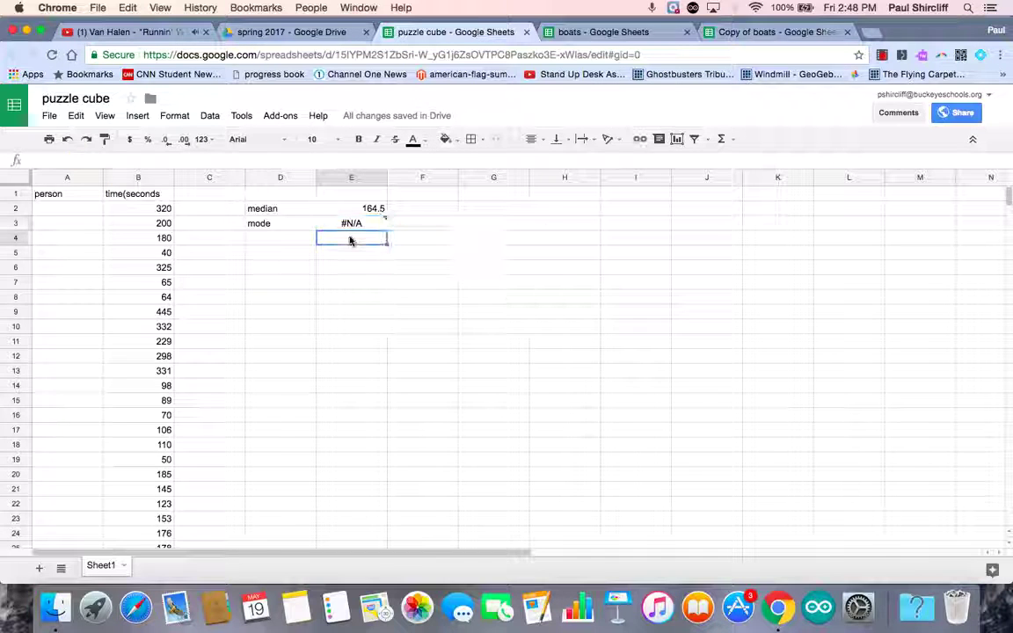
key(Left)
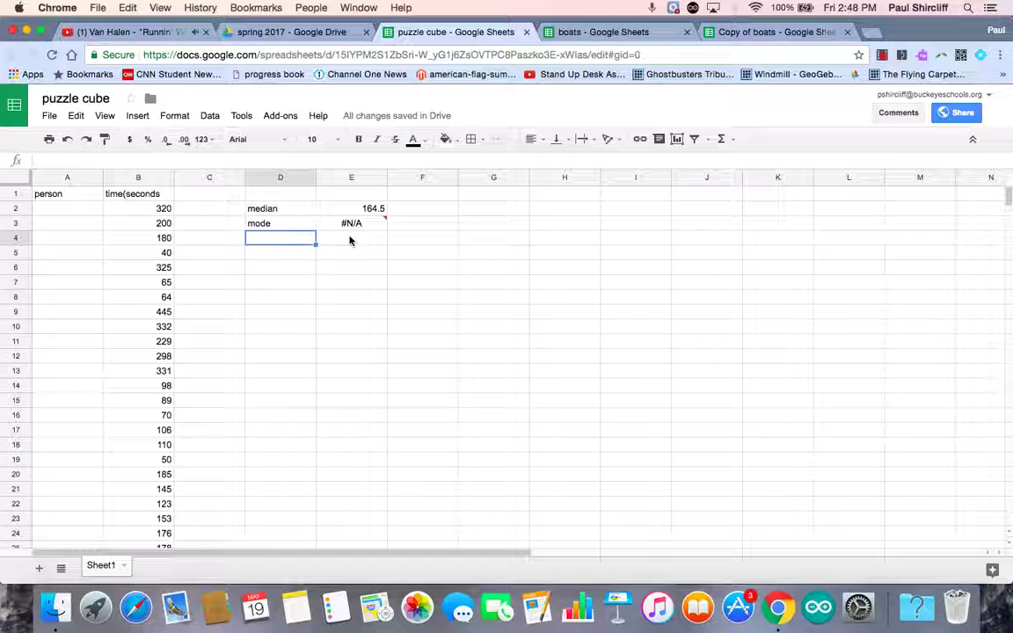
text(mean)
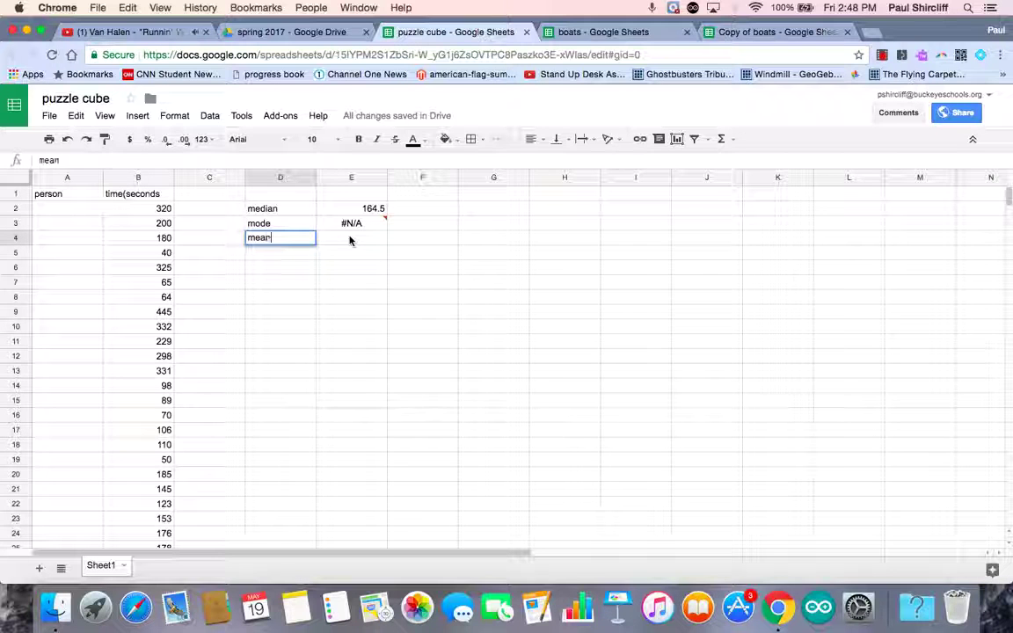
- Enter =average(b2:b25) in E4 beside the mean label
key(Tab)
text(=mean)
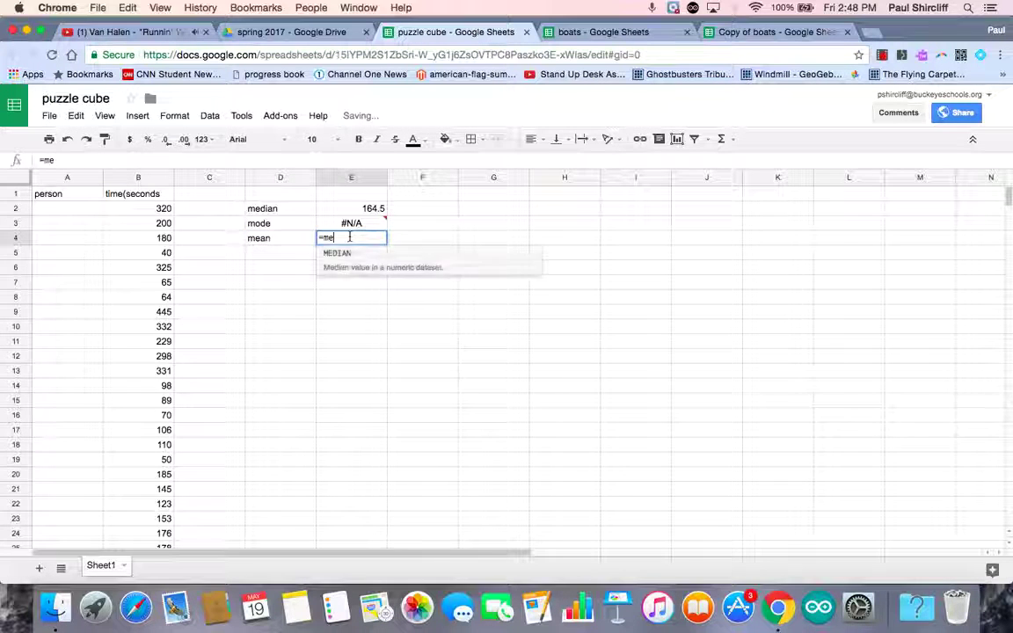
key(BackSpace)
key(BackSpace)
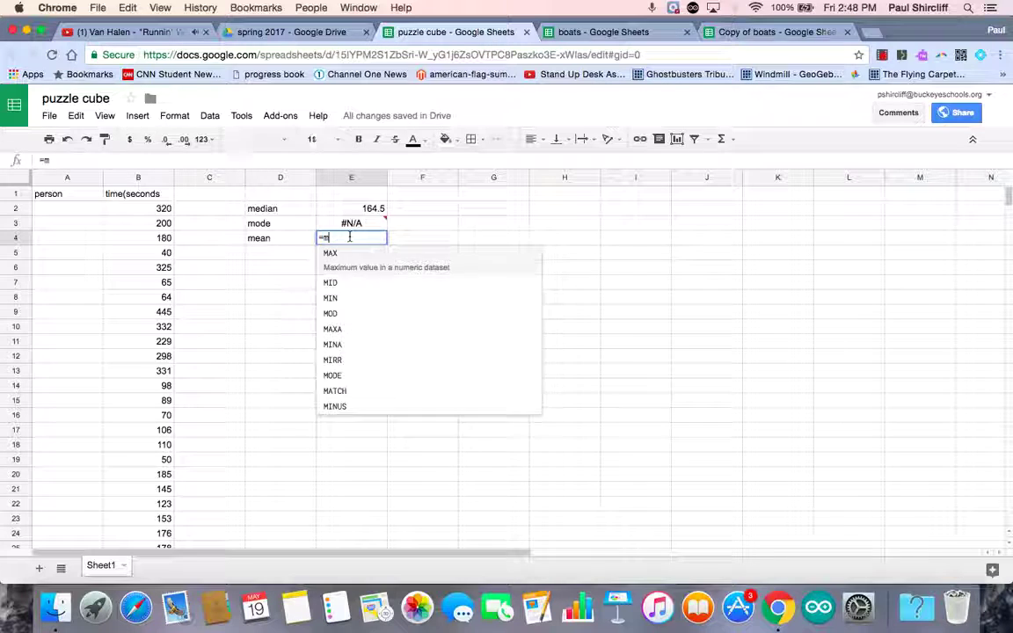
key(BackSpace)
text(average)
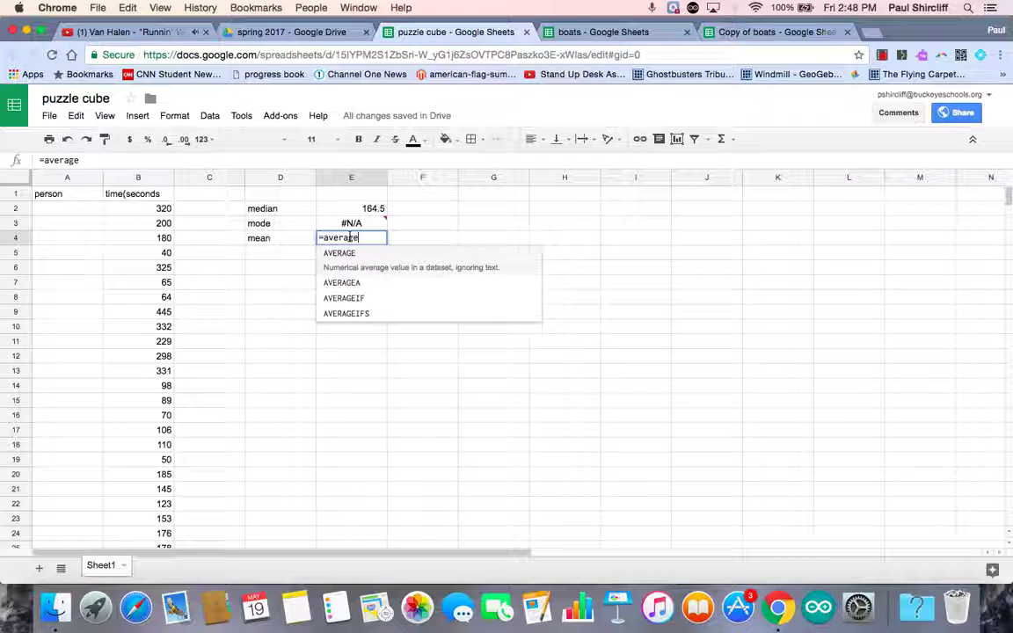
text((b2)
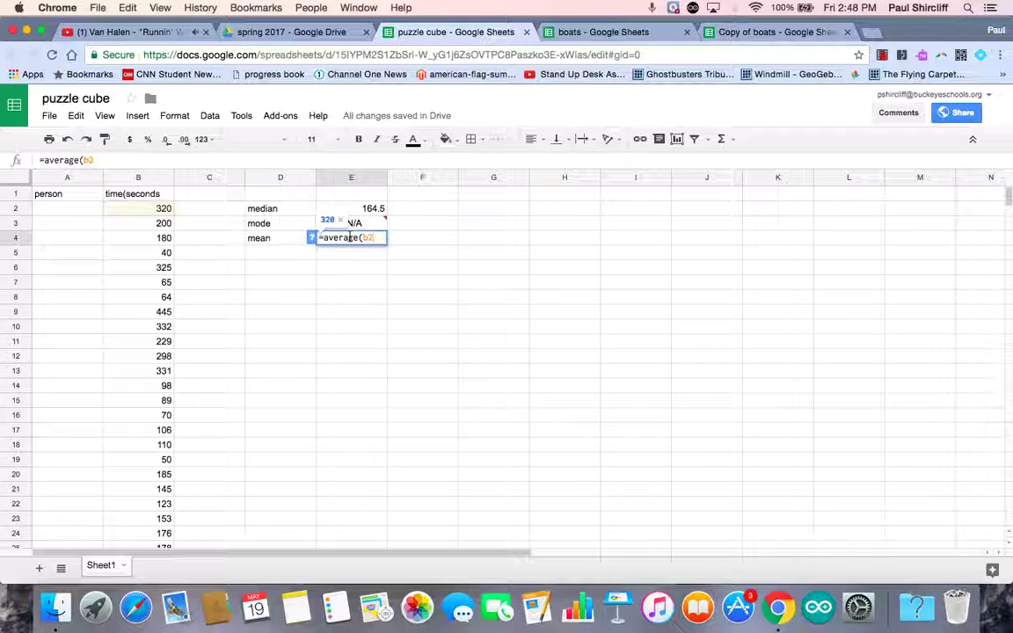
text(:b25)
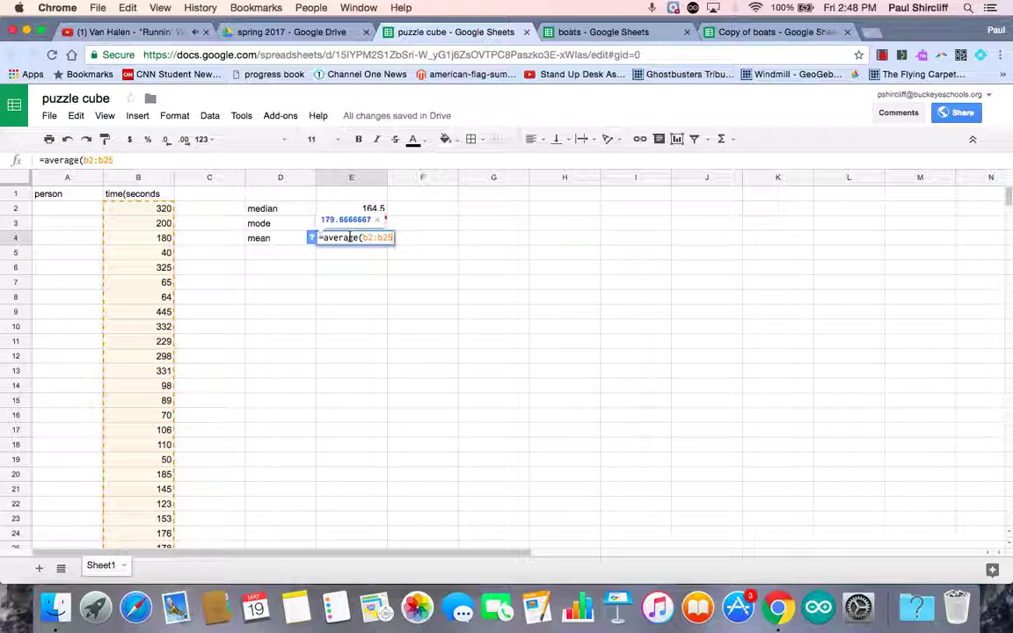
key(Return)
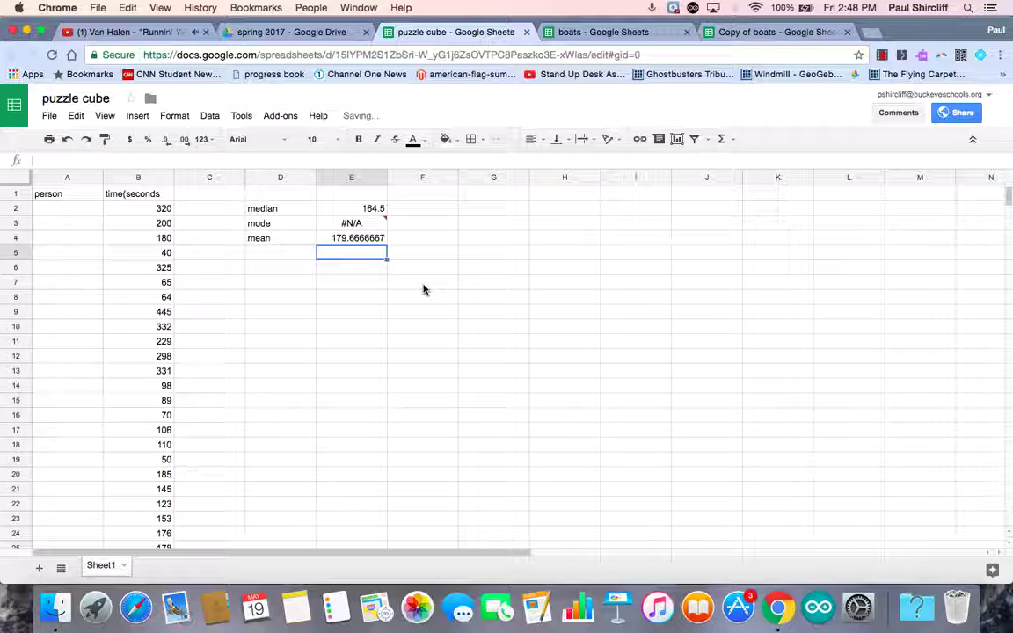
- Round the mean in E4 to two decimals, showing 179.67
click(385, 238)
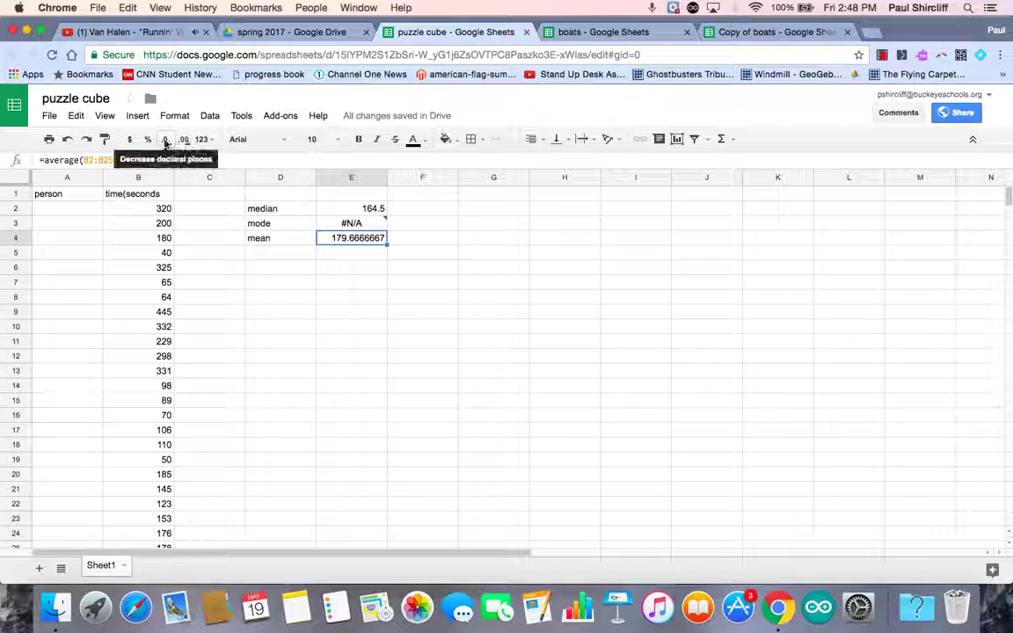
click(165, 143)
click(165, 143)
click(165, 143)
click(165, 144)
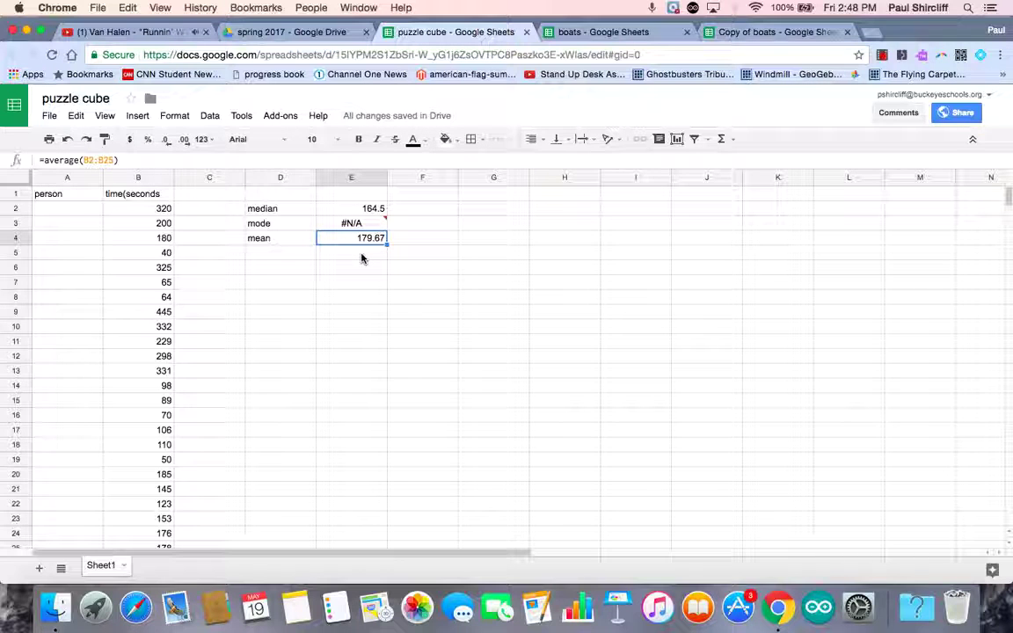
- Add a 'minimum' label in D5 with =min(b2:b25) in E5, giving 40
click(275, 255)
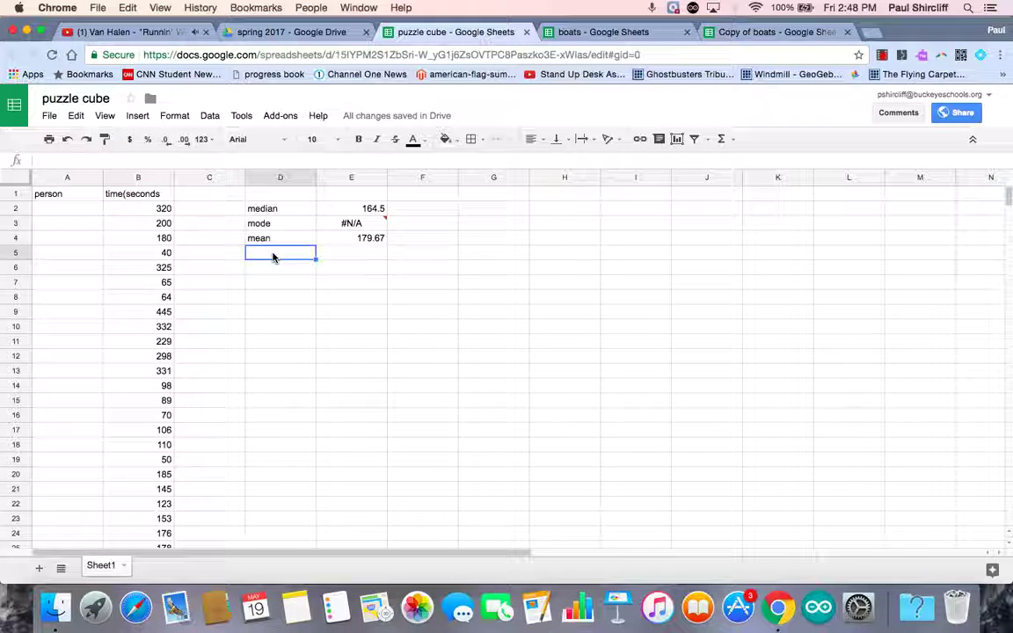
text(minimum)
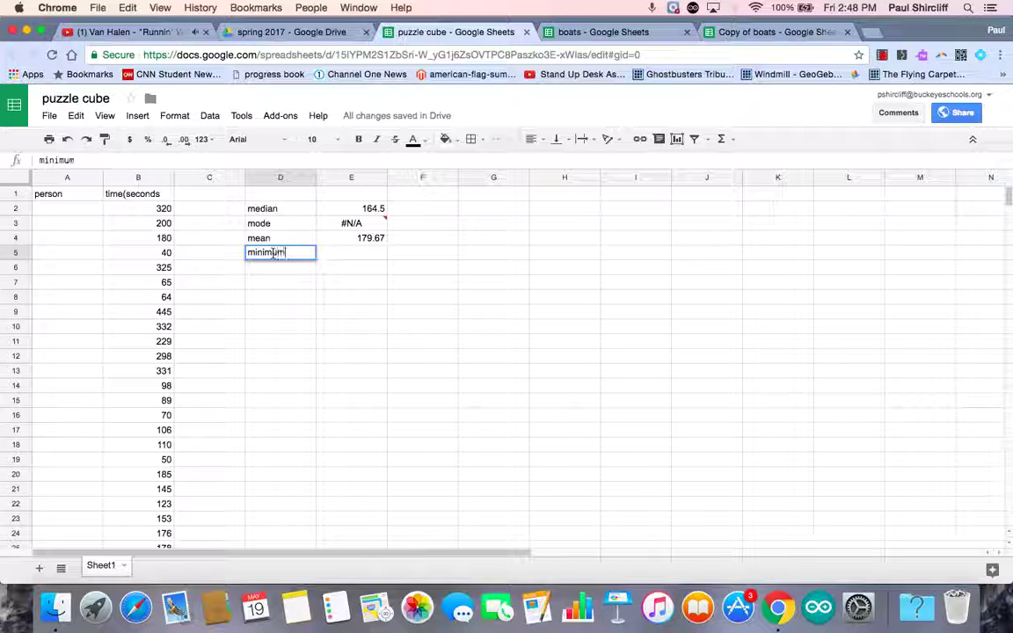
key(Tab)
text(=min)
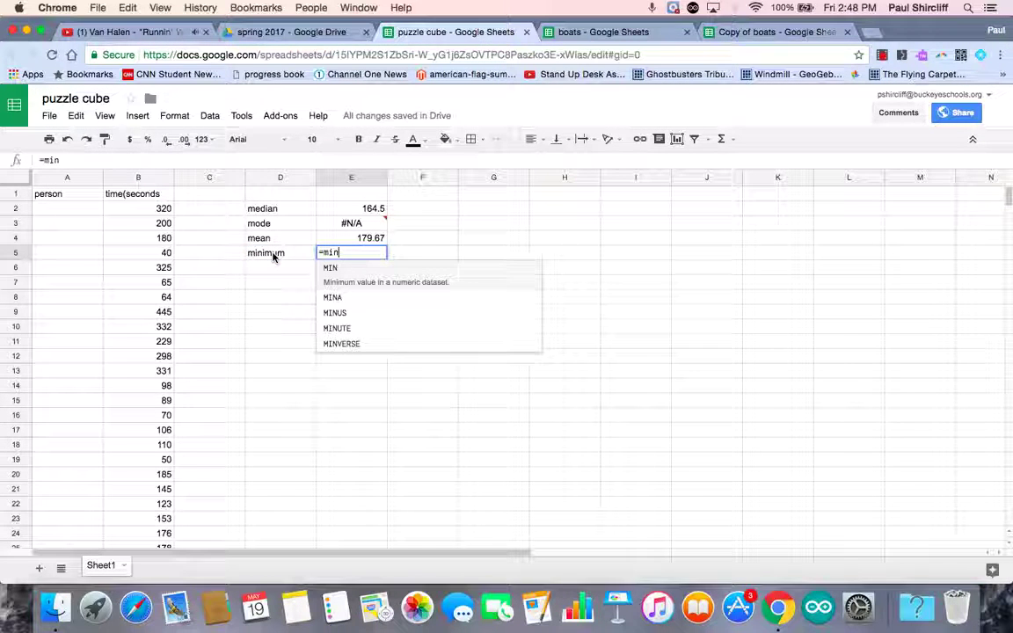
text((b2:)
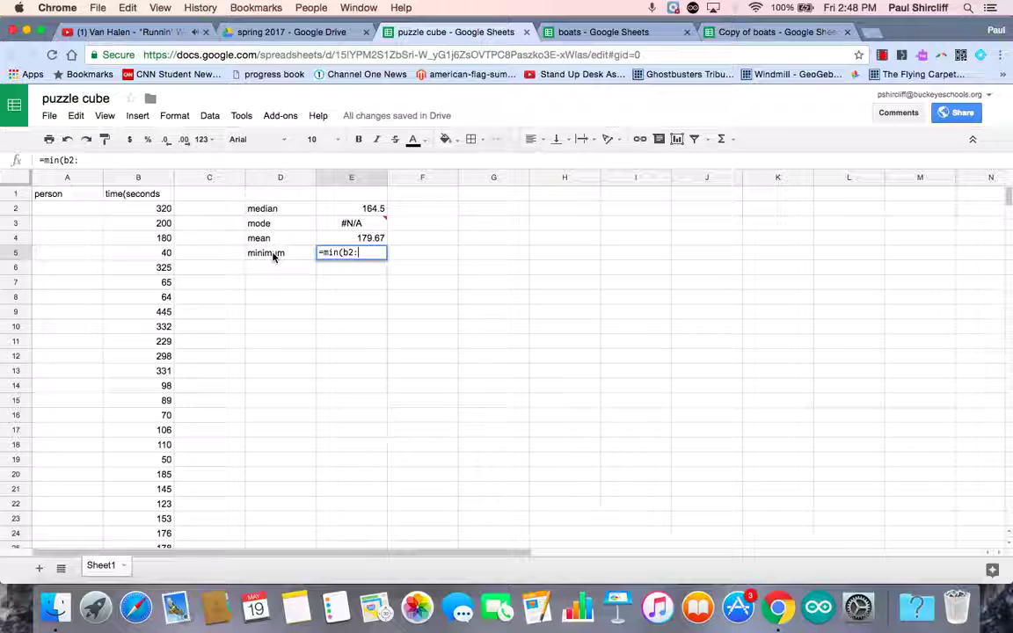
text(b25))
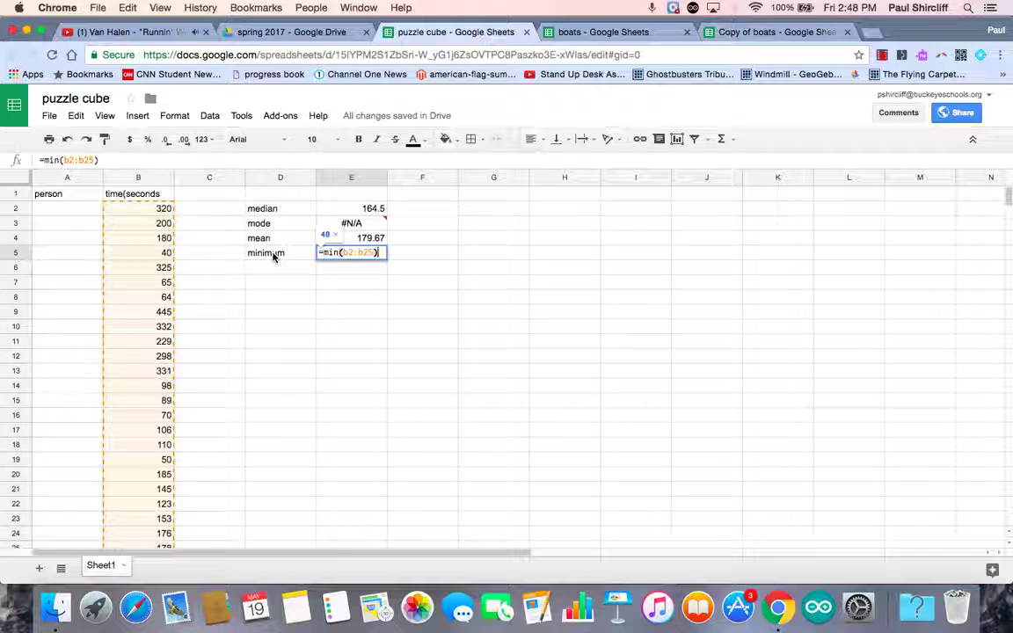
key(Return)
- Add a 'maximum' label in D6 with =max(b2:b25) in E6, giving 445
key(Left)
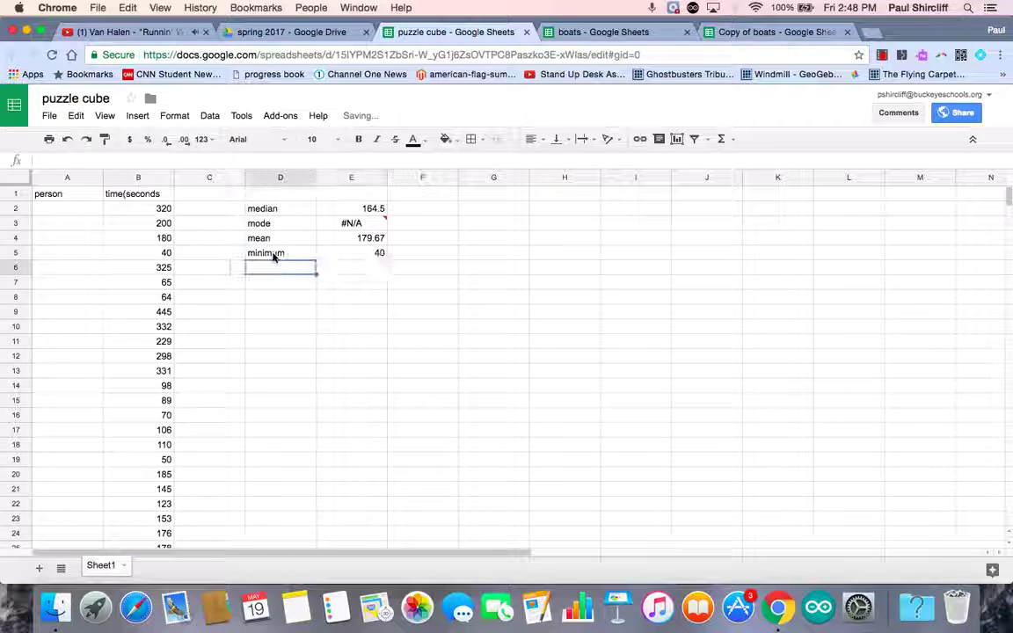
text(maximum)
key(Tab)
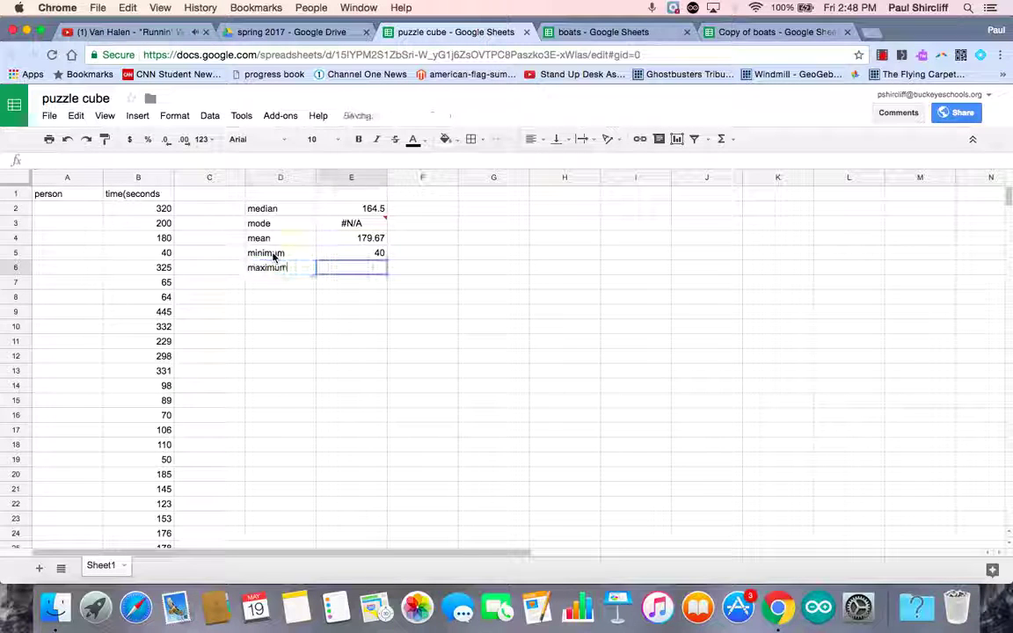
text(=max)
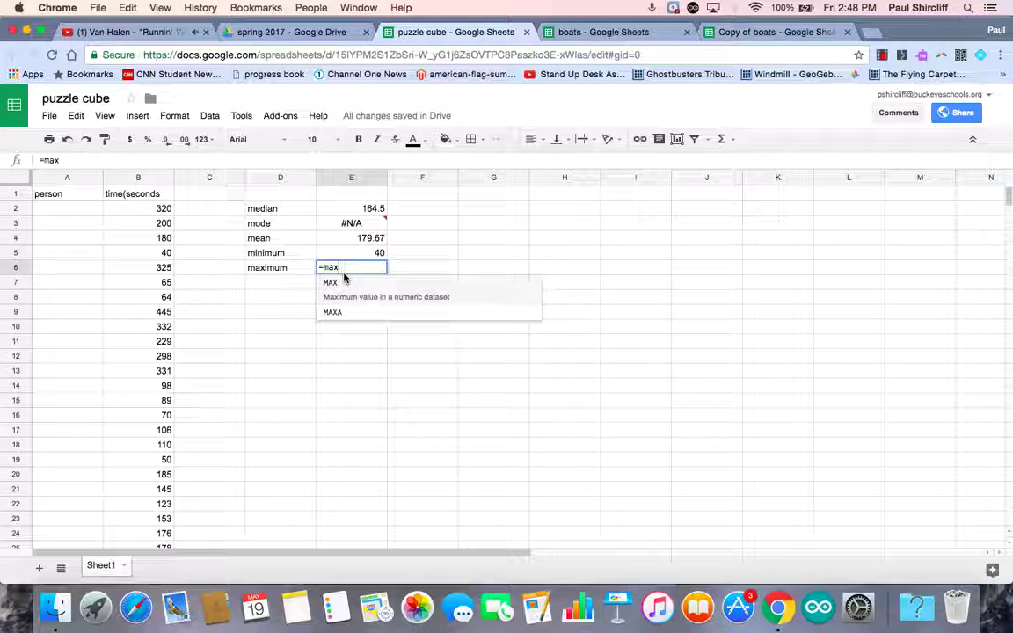
text((b)
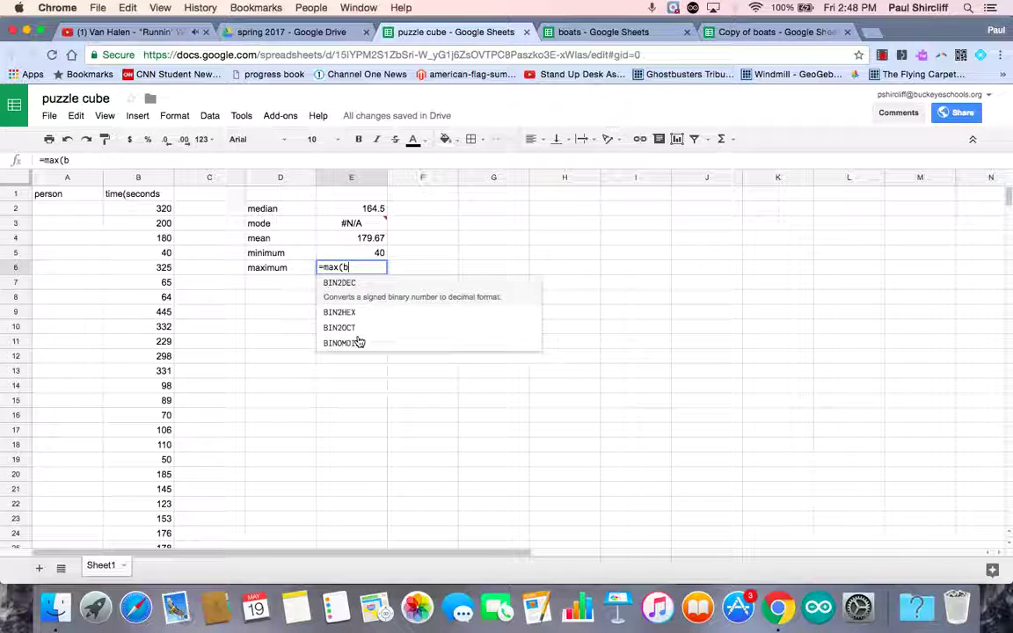
text(2:)
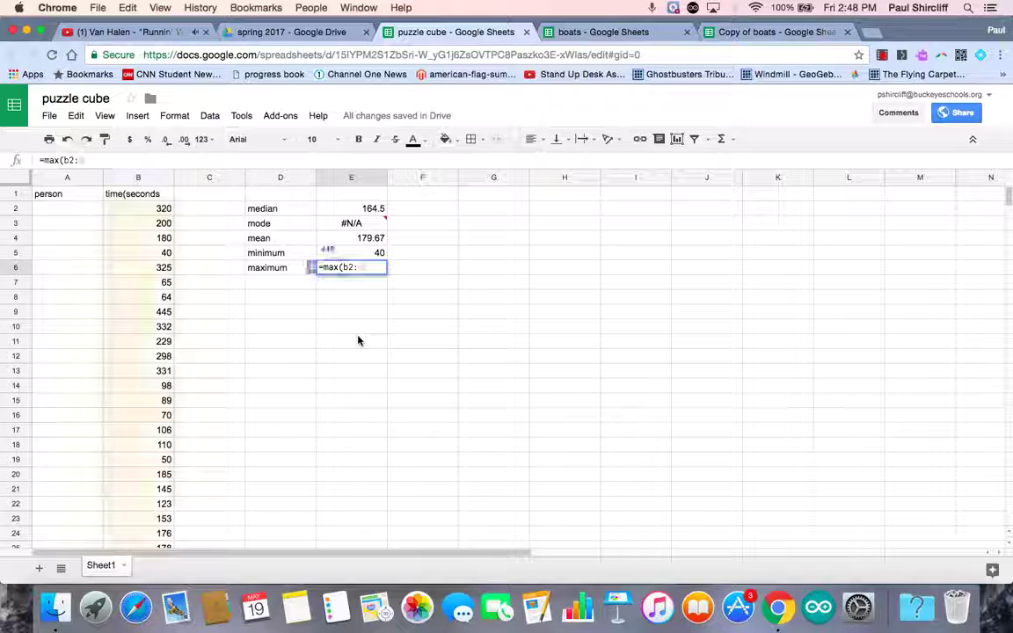
text(b25))
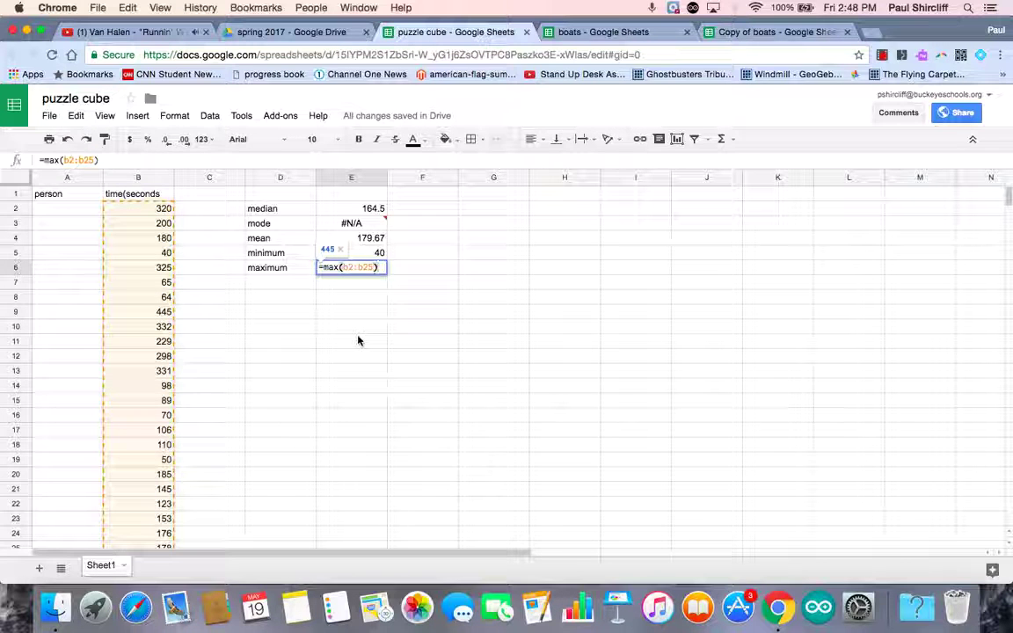
key(Return)
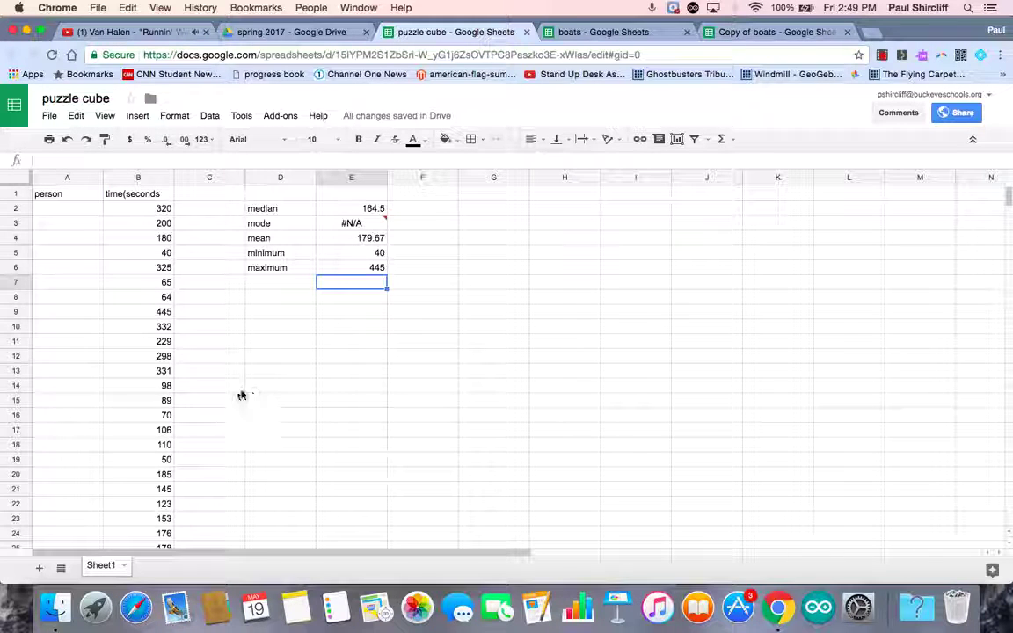
- Replace the 98 solve time in B14 with 298, making the mode 298
click(149, 388)
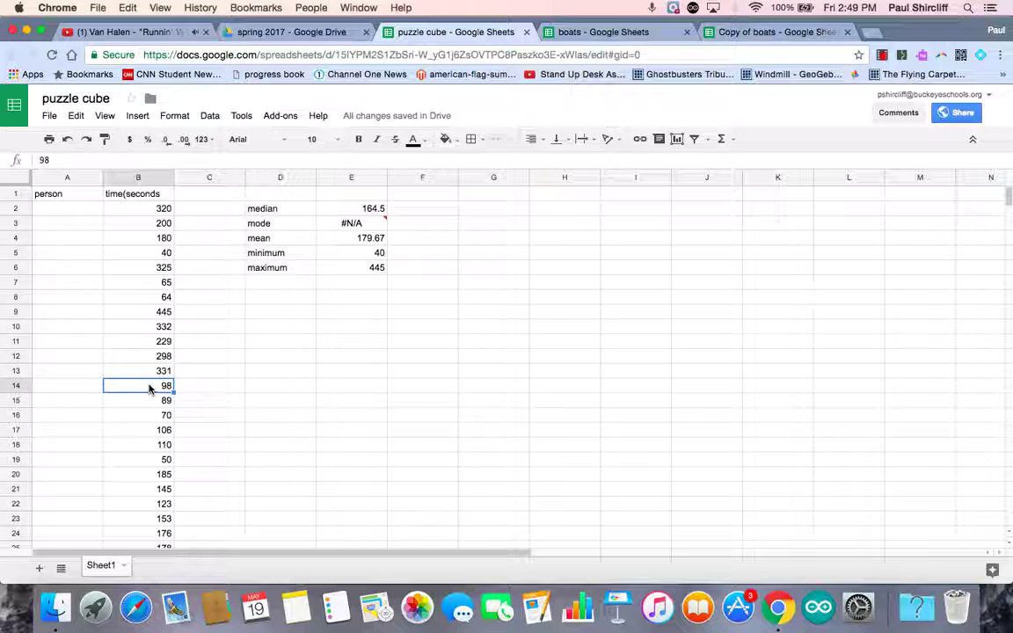
text(298)
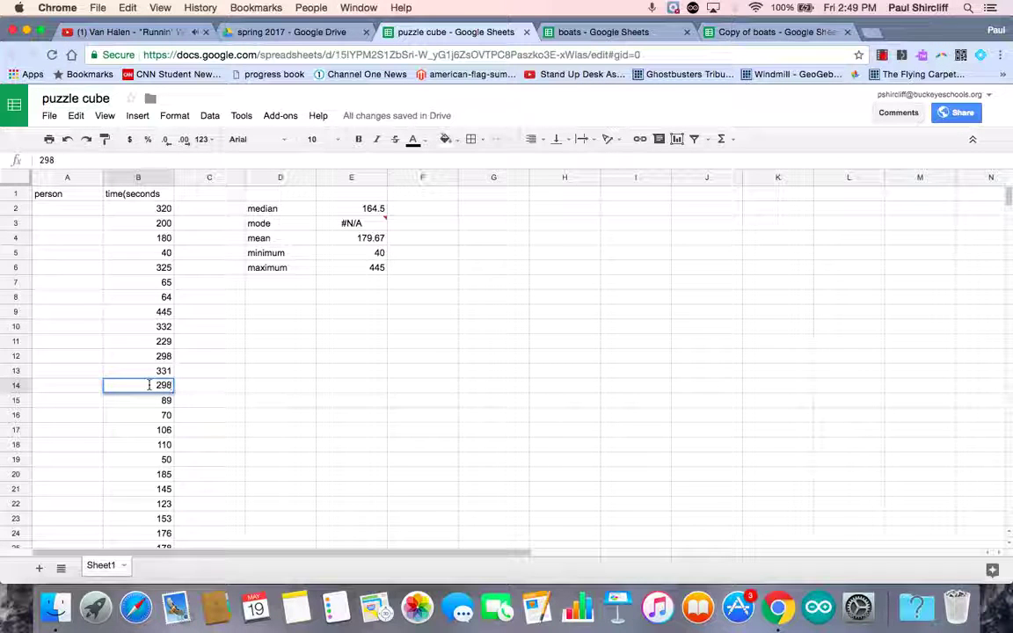
key(Return)
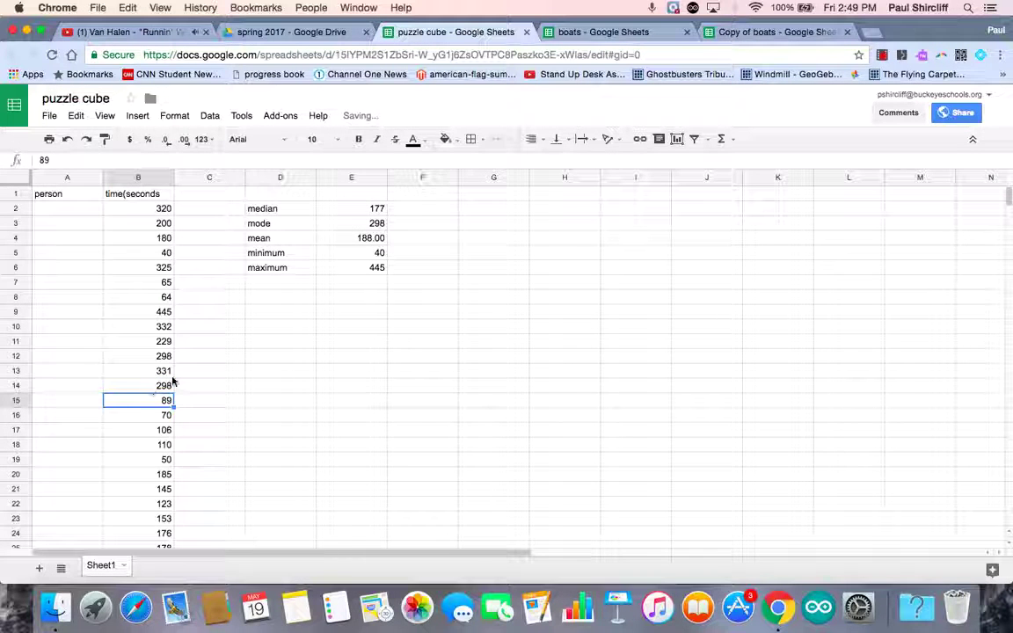